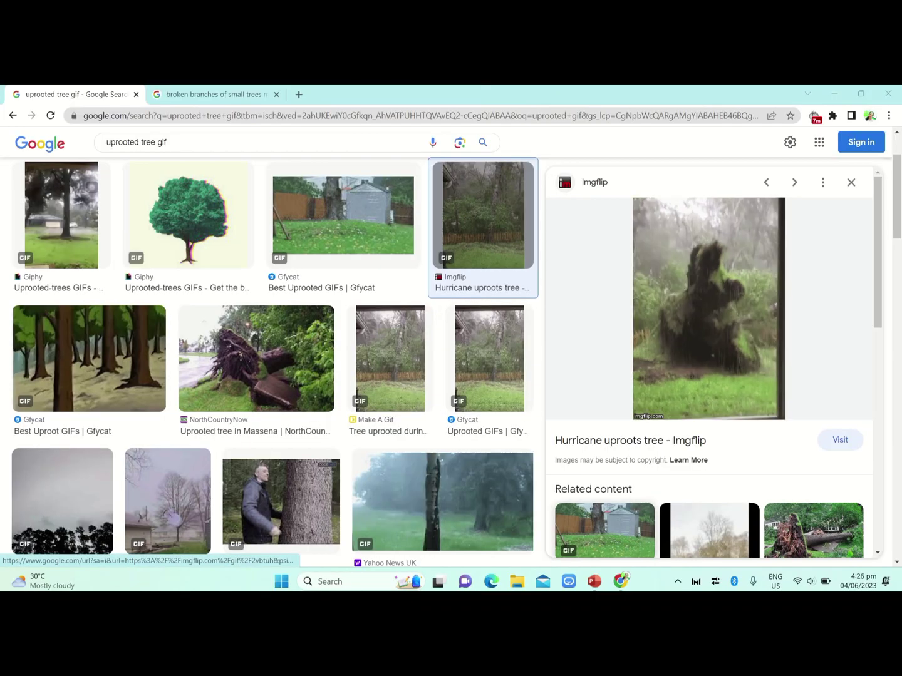
In the PAGASA deck, play the overview slide as a slide show and zoom into its Philippine section
{"action": "left_click", "coordinate": [593, 519]}
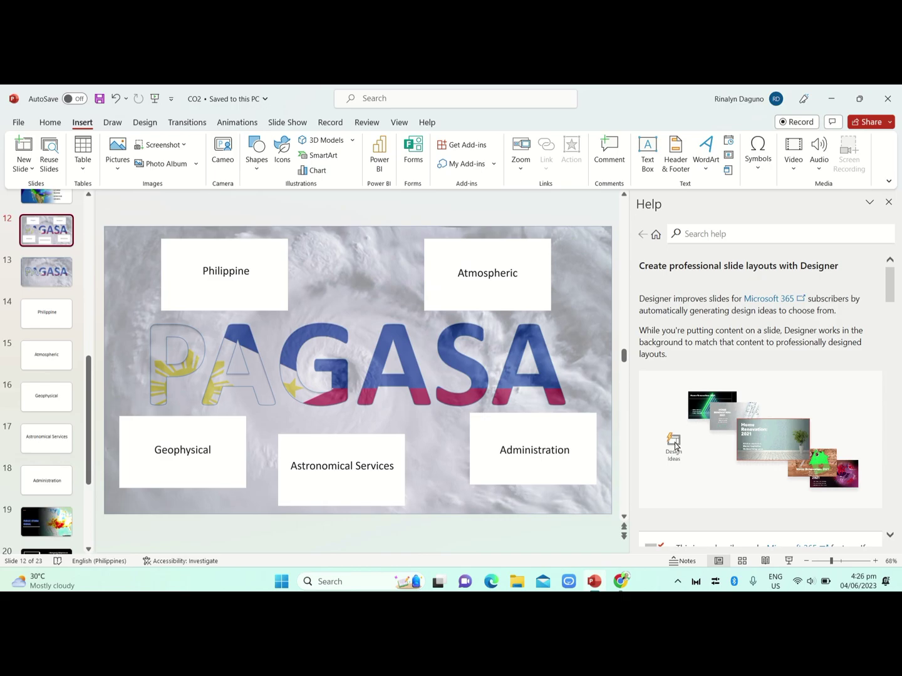
{"action": "left_click", "coordinate": [788, 561]}
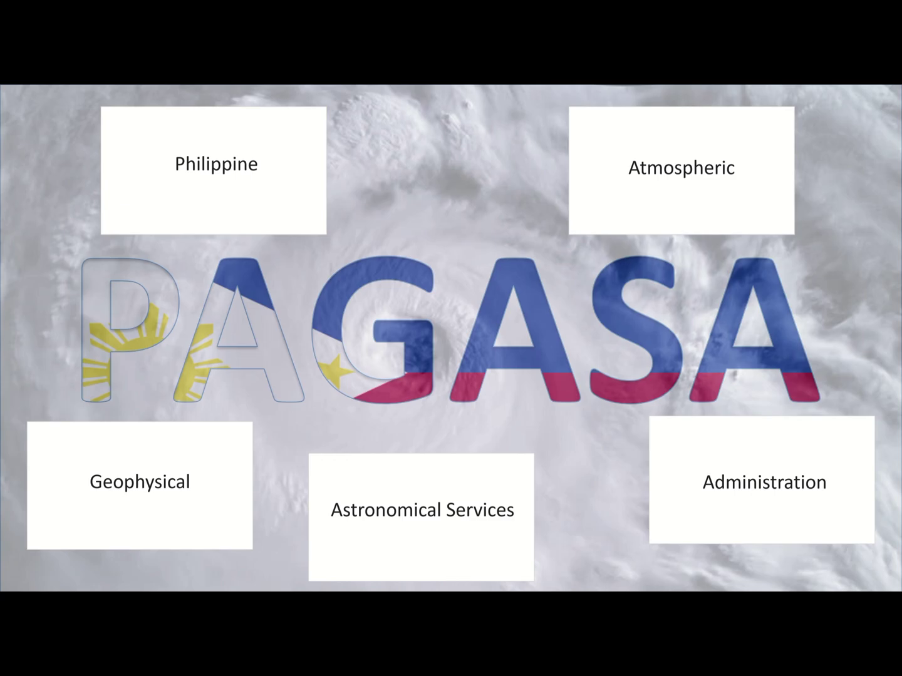
{"action": "key", "text": "Right"}
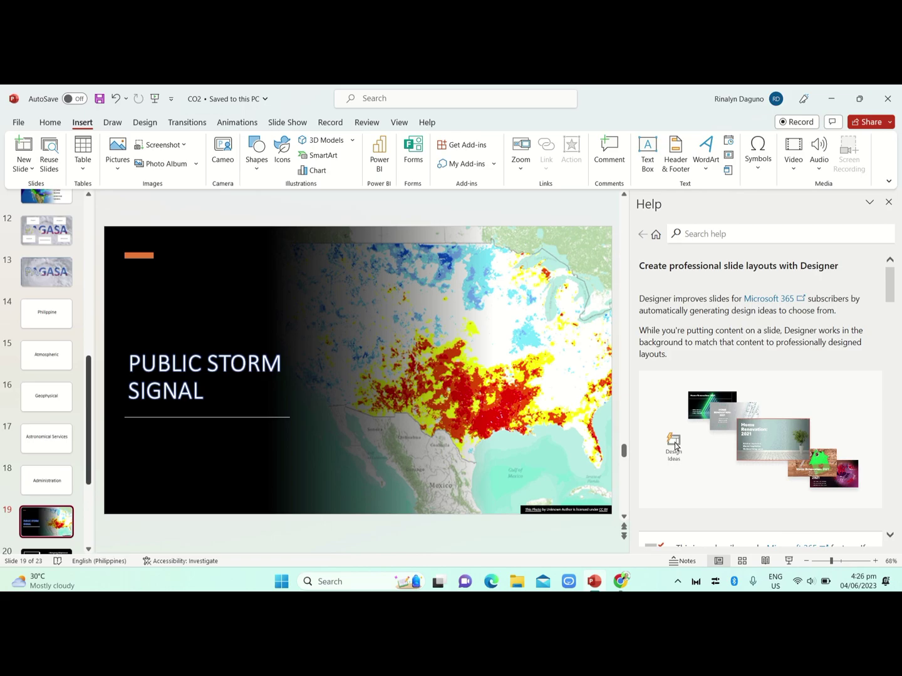
{"action": "scroll", "coordinate": [47, 370], "scroll_direction": "down", "scroll_amount": 2}
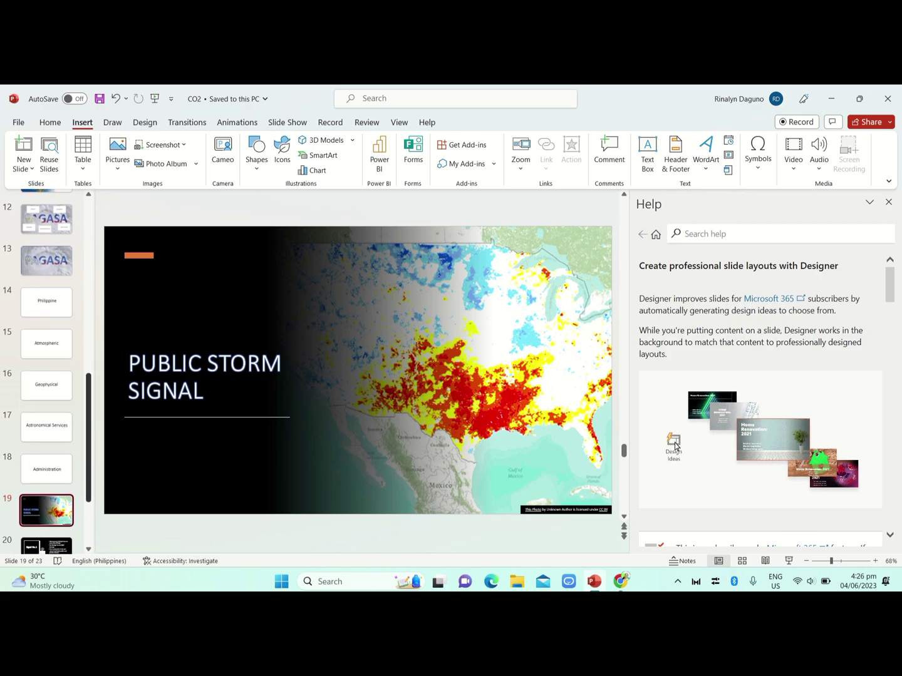
{"action": "scroll", "coordinate": [47, 369], "scroll_direction": "down", "scroll_amount": 2}
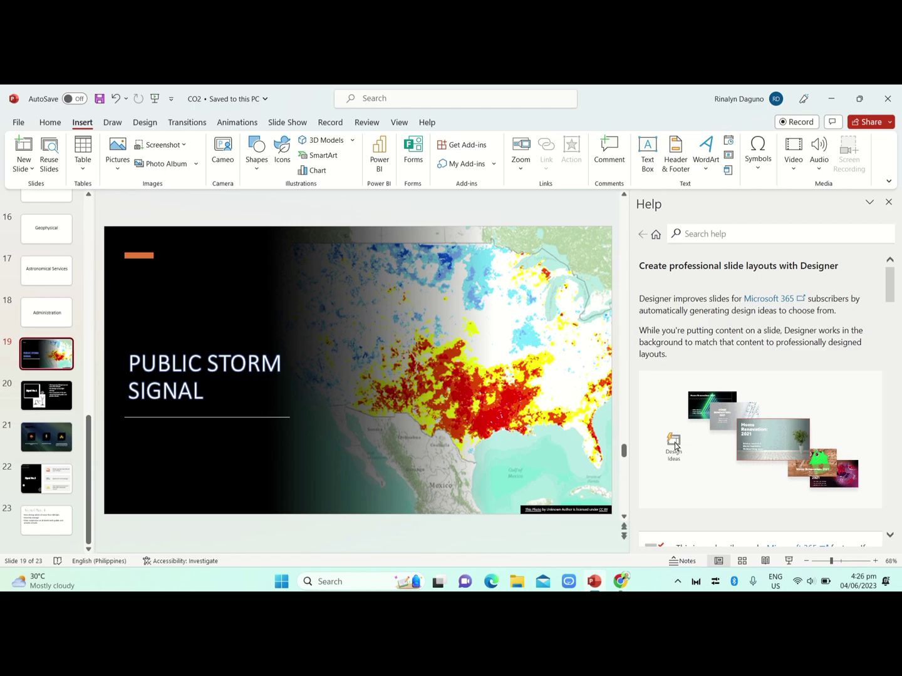
Present the Public Storm Signal slide, step through the Signal slides and back, then end the show
{"action": "left_click", "coordinate": [787, 561]}
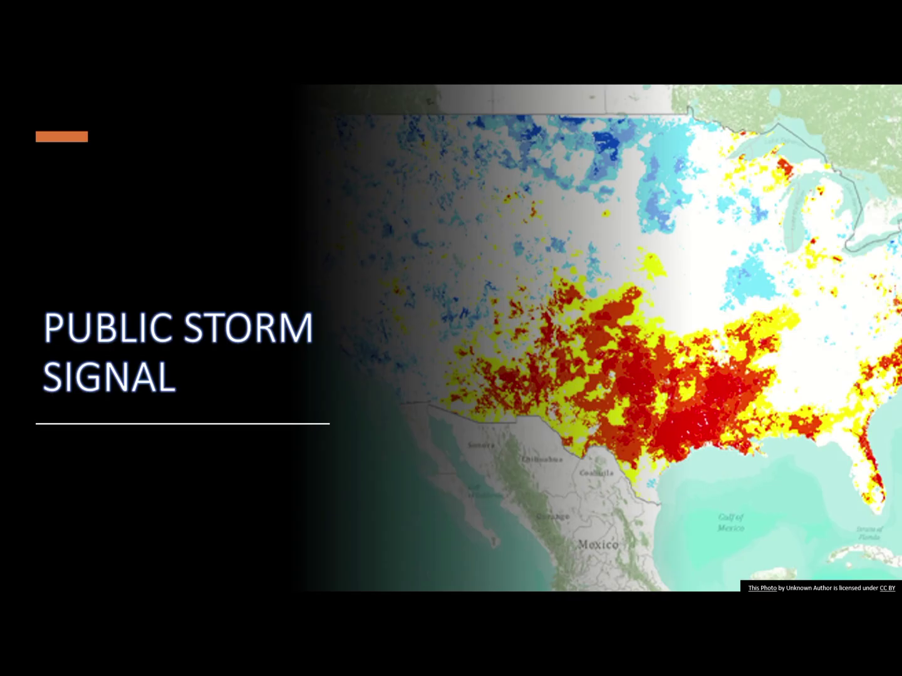
{"action": "key", "text": "Right"}
{"action": "key", "text": "Right"}
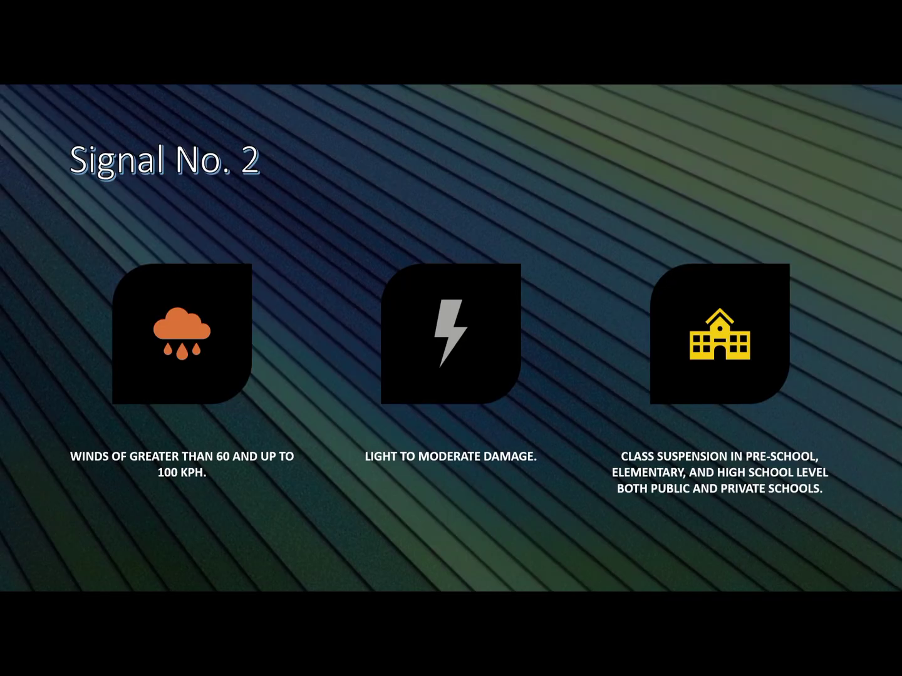
{"action": "key", "text": "Right"}
{"action": "key", "text": "Right"}
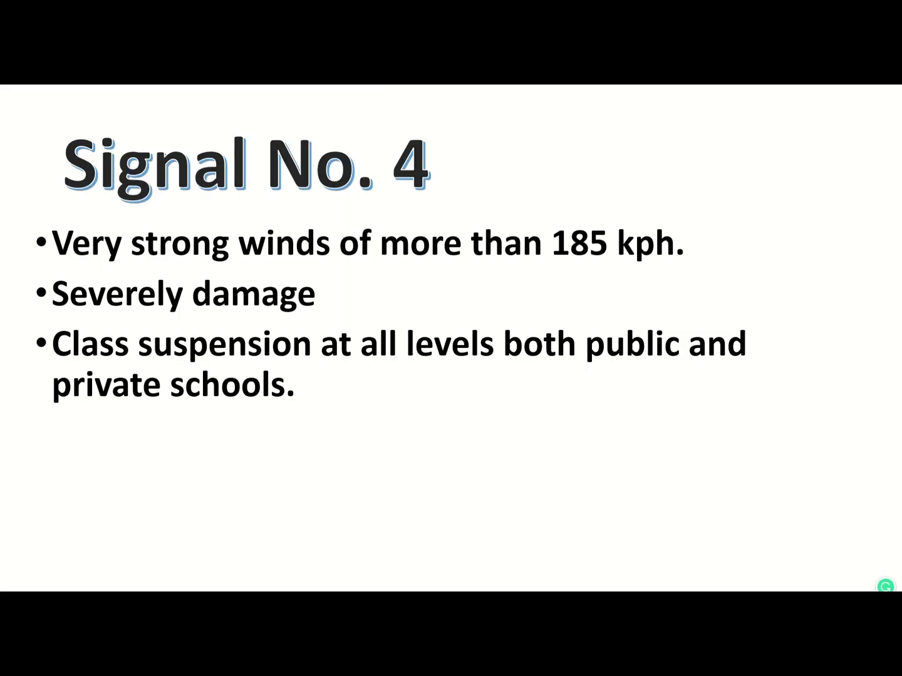
{"action": "key", "text": "Left"}
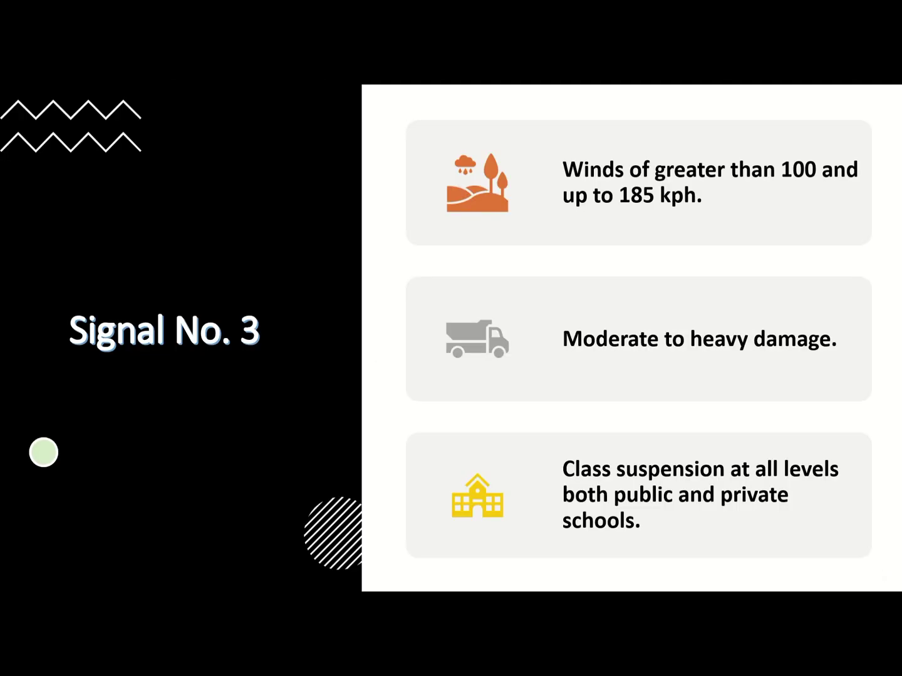
{"action": "key", "text": "Left"}
{"action": "key", "text": "Left"}
{"action": "key", "text": "Left"}
{"action": "key", "text": "Left"}
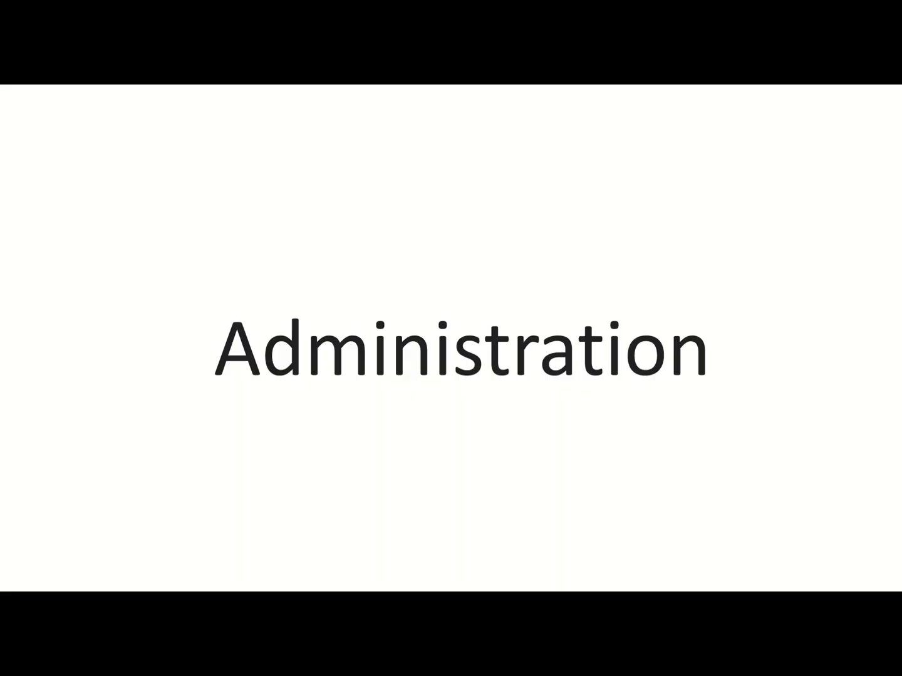
{"action": "key", "text": "Escape"}
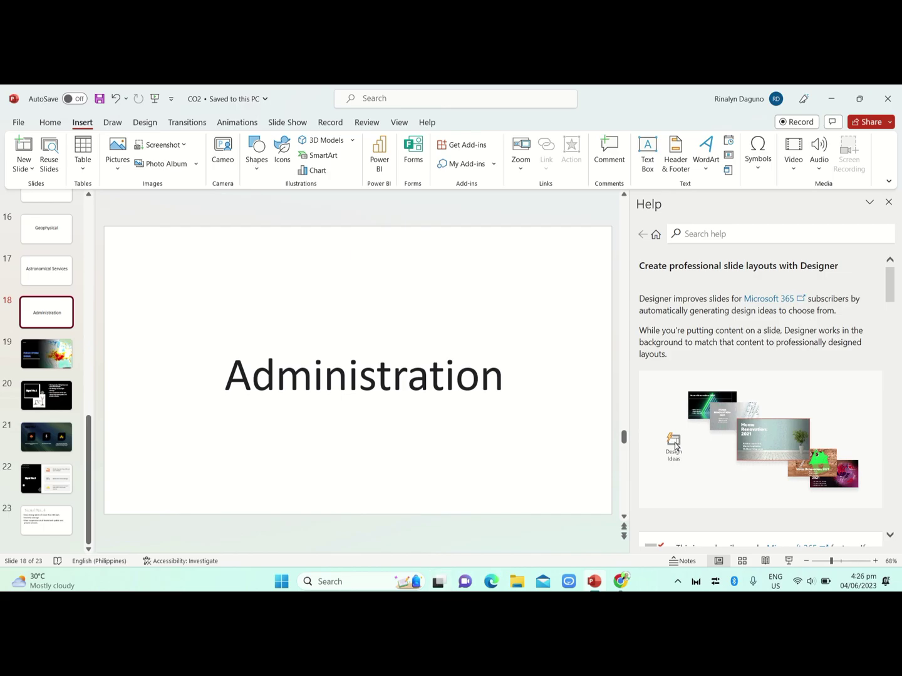
Go to slide 23, Signal No. 4, and bring up the Help pane's options menu
{"action": "key", "text": "End"}
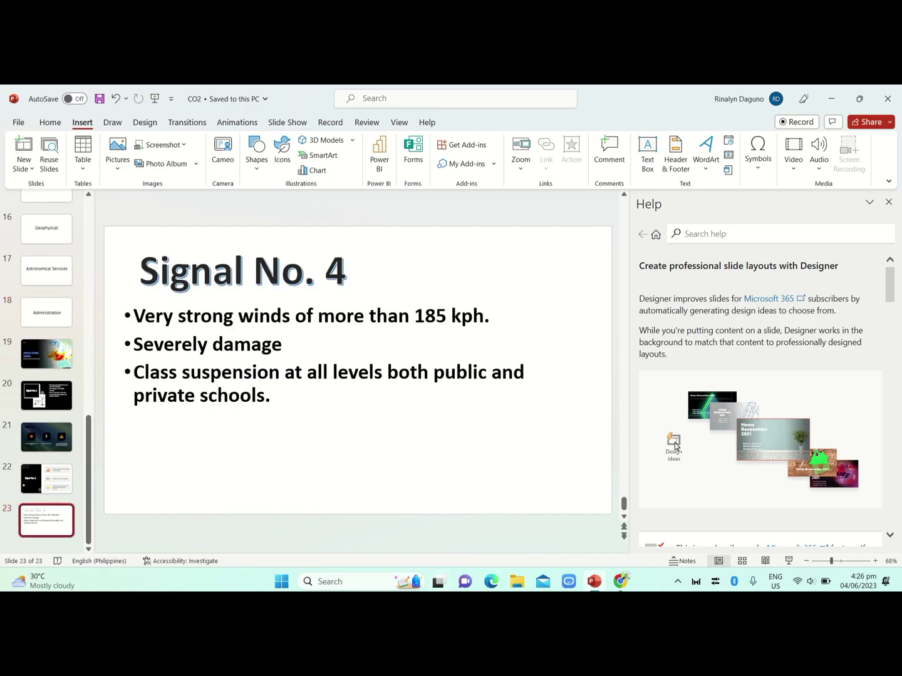
{"action": "key", "text": "Up"}
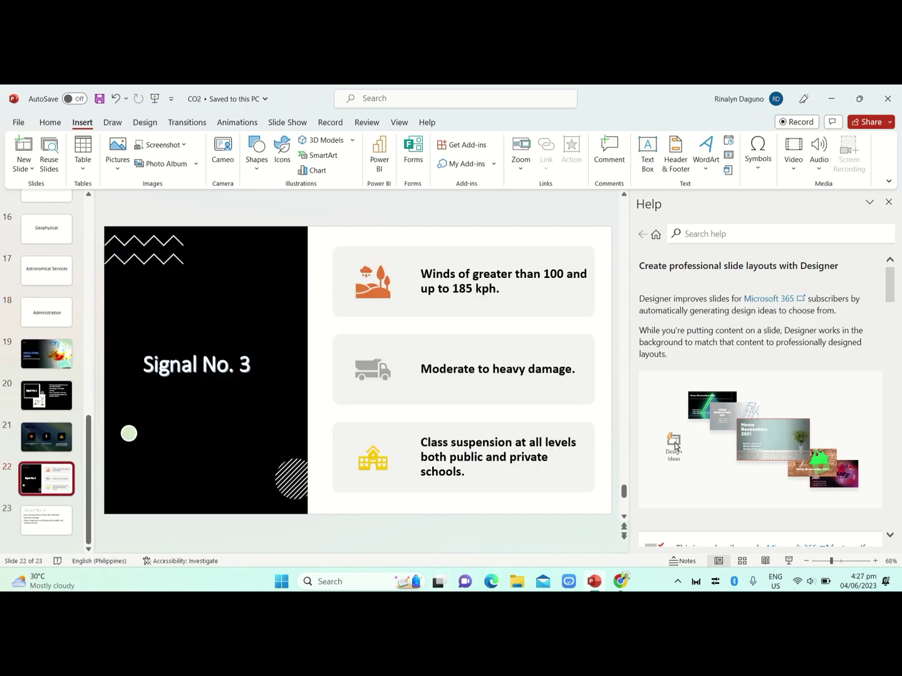
{"action": "key", "text": "Down"}
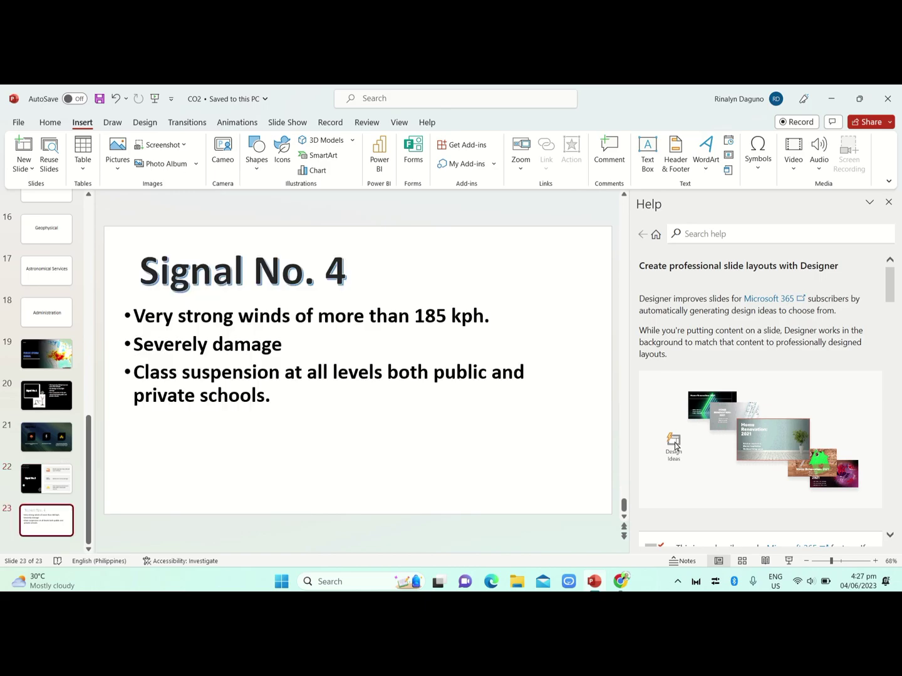
{"action": "left_click", "coordinate": [869, 202]}
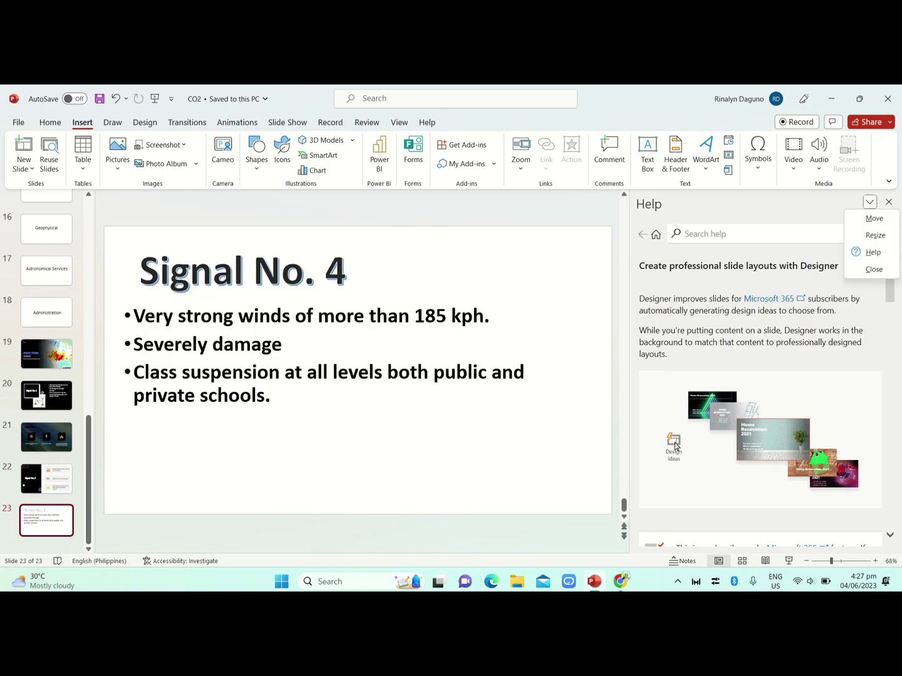
Close the Help pane, then reset slide 23 and undo the reset to keep its bold bullets
{"action": "left_click", "coordinate": [873, 270]}
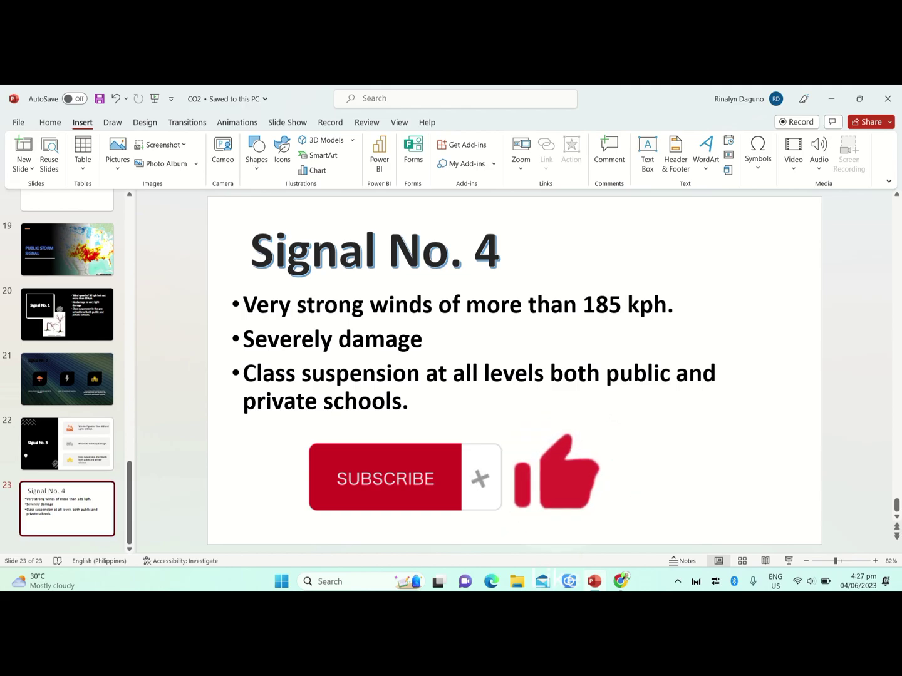
{"action": "right_click", "coordinate": [541, 280]}
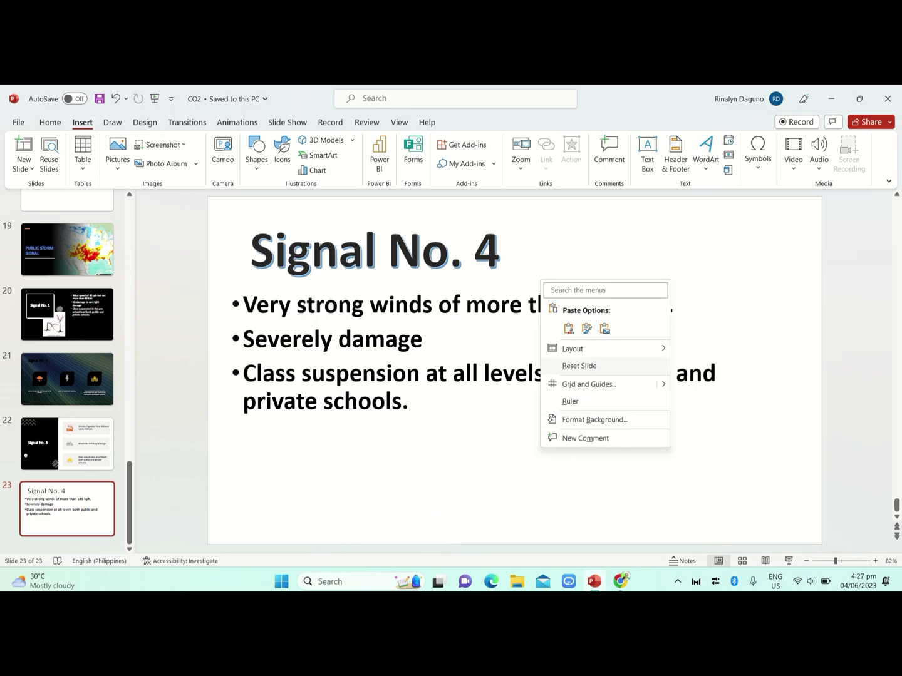
{"action": "left_click", "coordinate": [579, 365]}
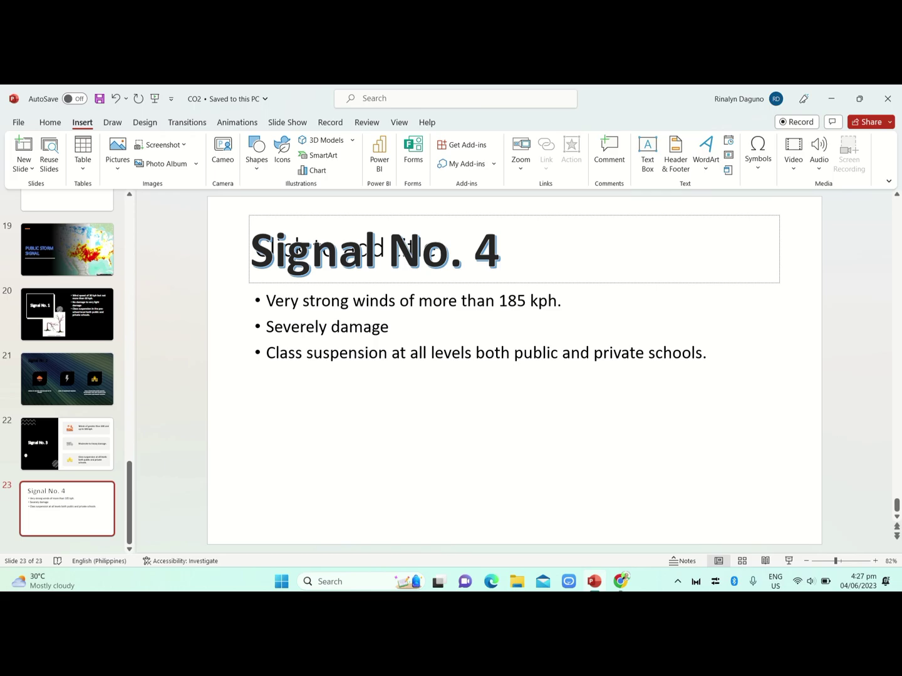
{"action": "key", "text": "ctrl+z"}
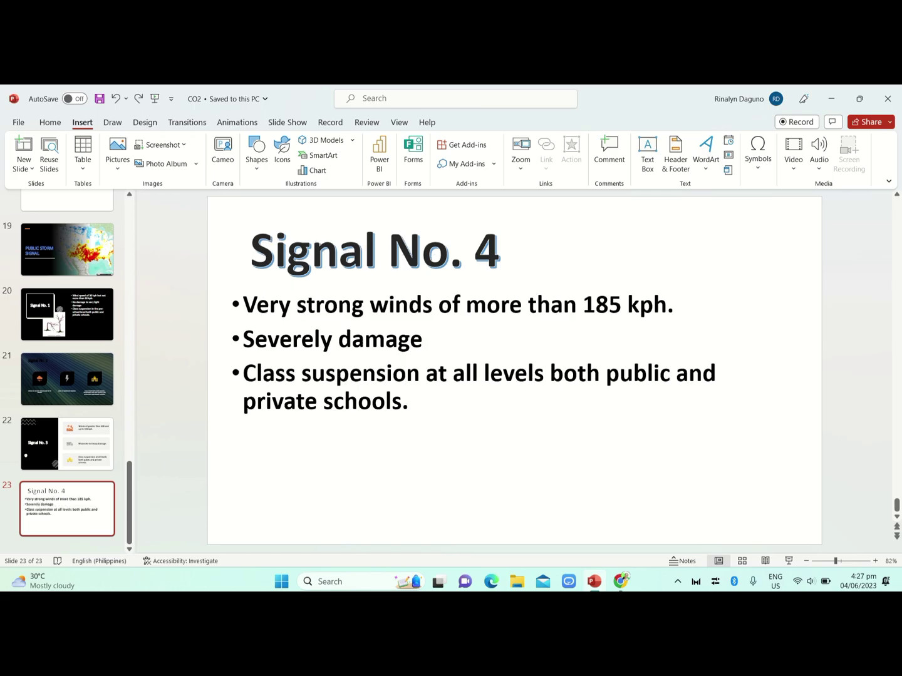
{"action": "right_click", "coordinate": [697, 374]}
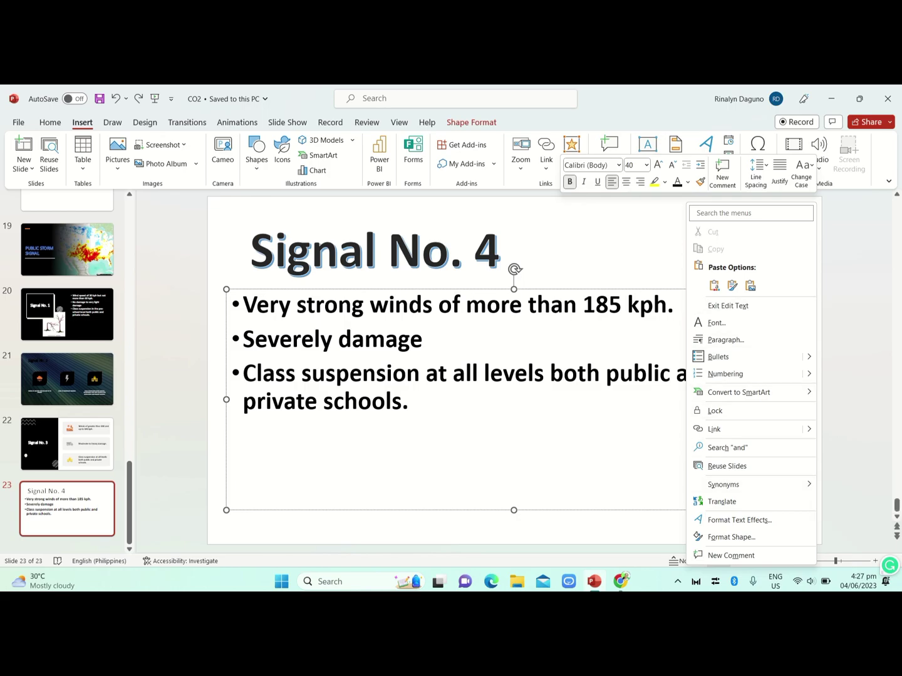
{"action": "key", "text": "Escape"}
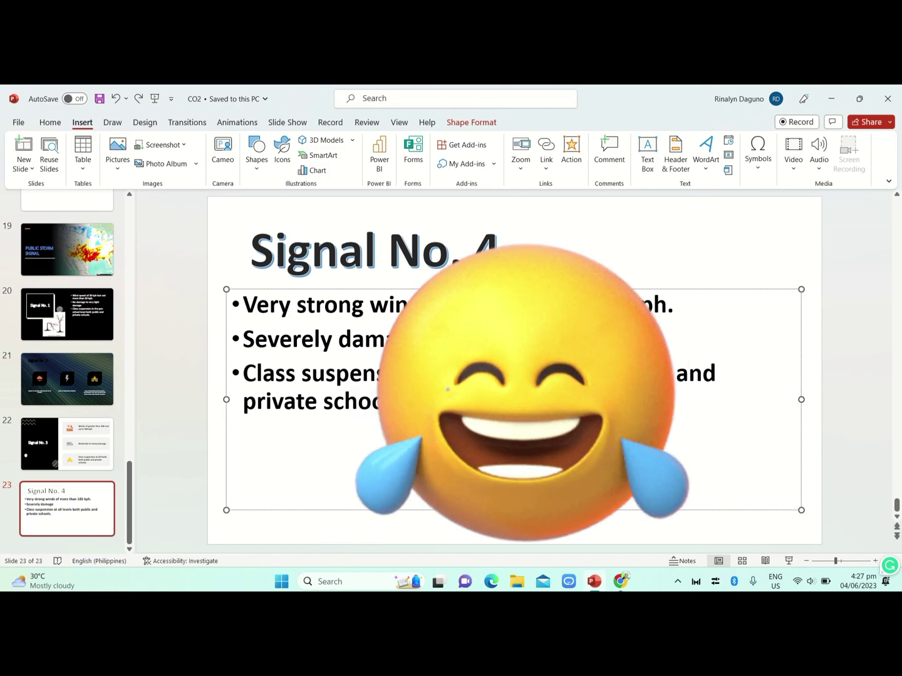
{"action": "key", "text": "alt+q"}
{"action": "type", "text": "s"}
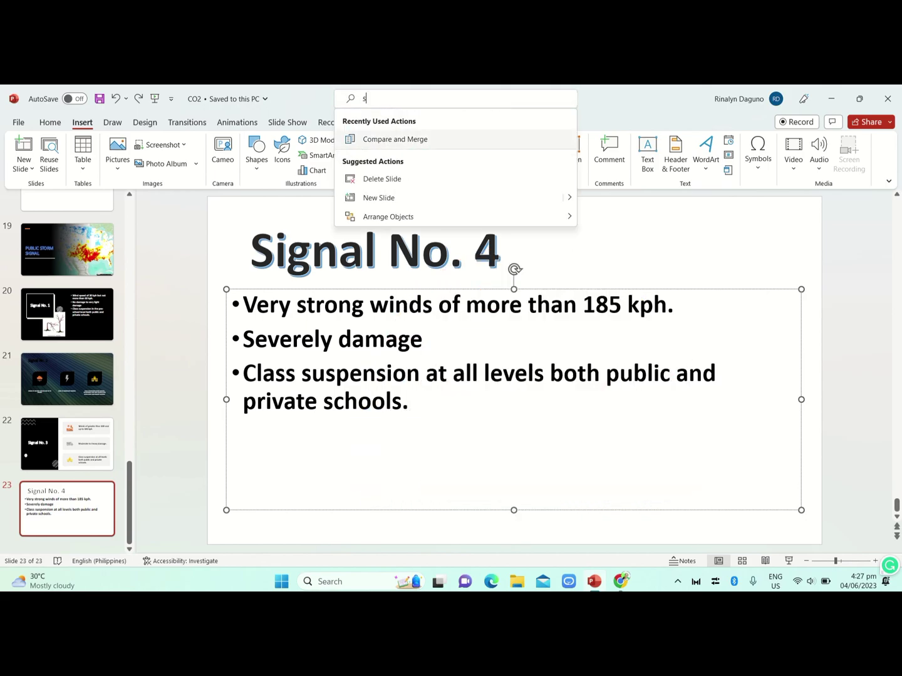
{"action": "type", "text": "up"}
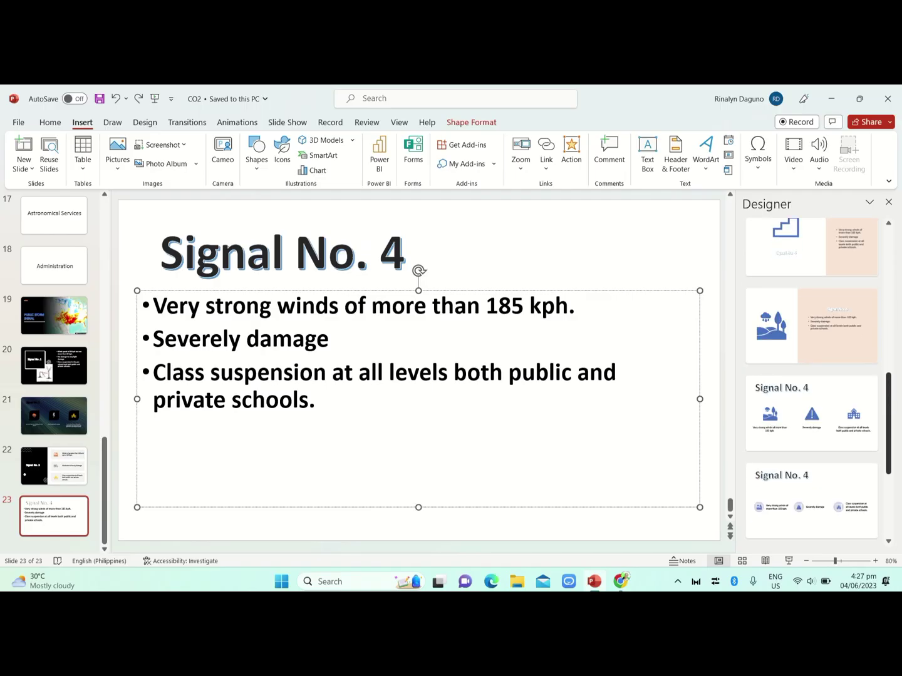
Load more Designer ideas and apply the layout with the title at left and icon cards
{"action": "scroll", "coordinate": [811, 375], "scroll_direction": "down", "scroll_amount": 5}
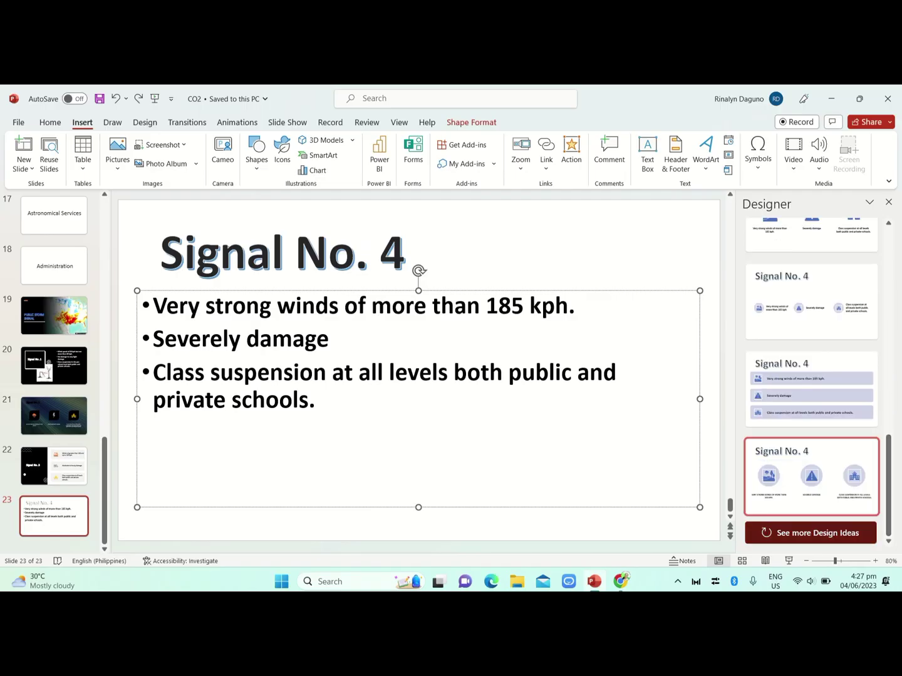
{"action": "left_click", "coordinate": [810, 533]}
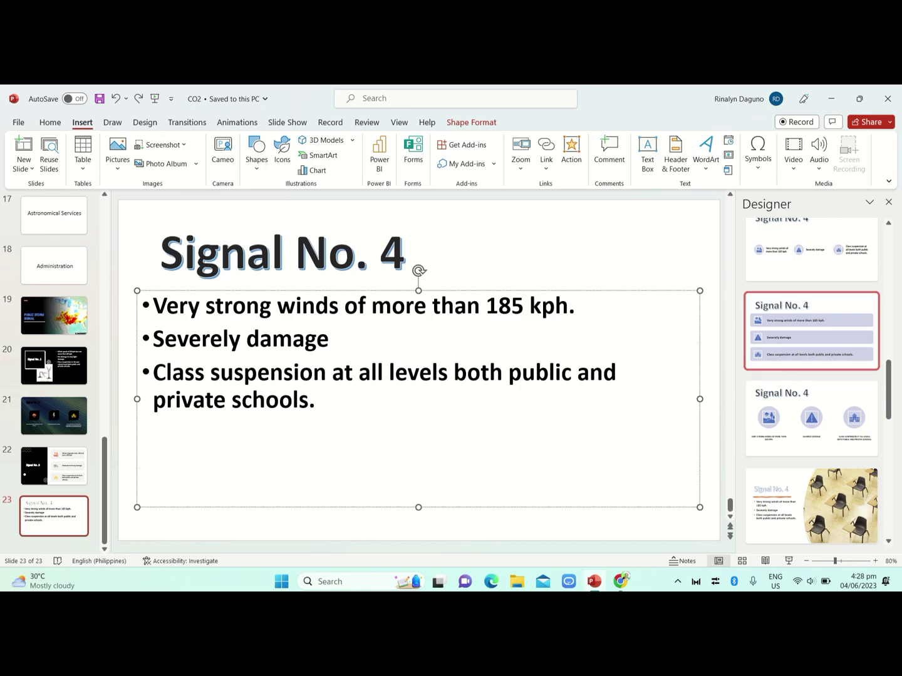
{"action": "scroll", "coordinate": [811, 376], "scroll_direction": "down", "scroll_amount": 5}
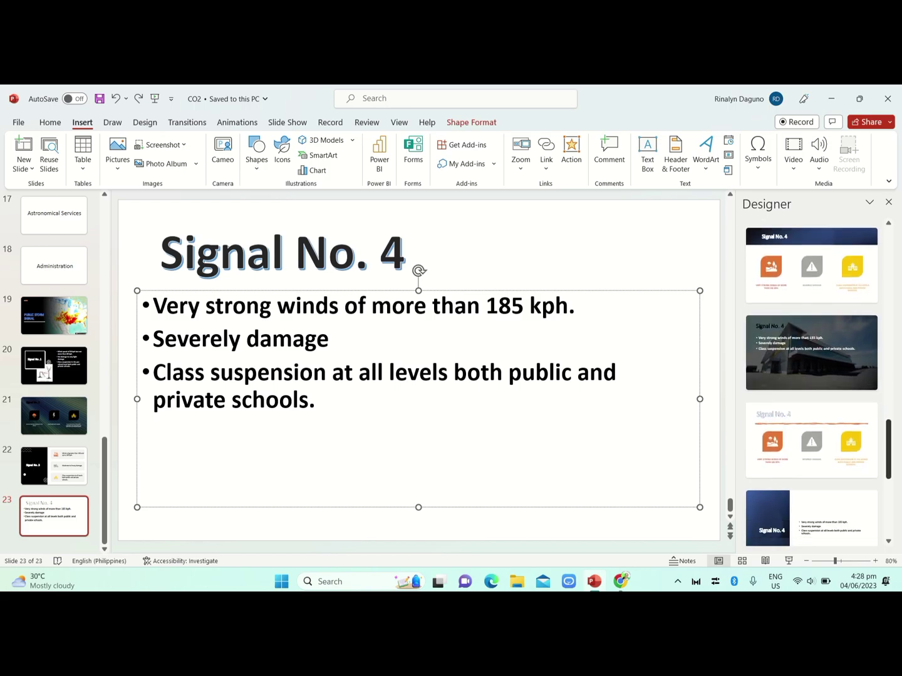
{"action": "scroll", "coordinate": [811, 382], "scroll_direction": "down", "scroll_amount": 3}
{"action": "scroll", "coordinate": [811, 382], "scroll_direction": "down", "scroll_amount": 3}
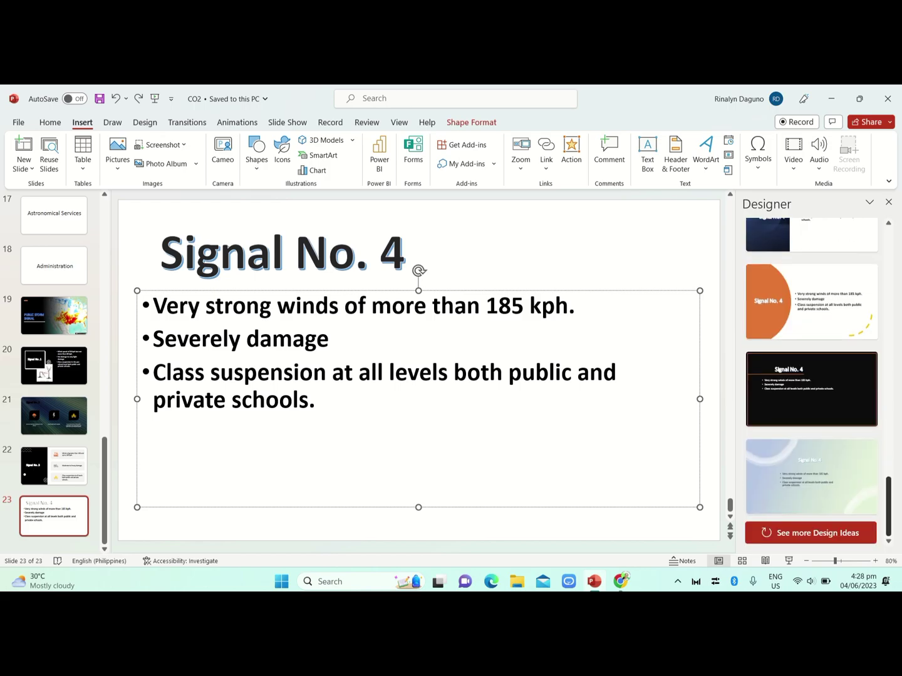
{"action": "left_click", "coordinate": [810, 533]}
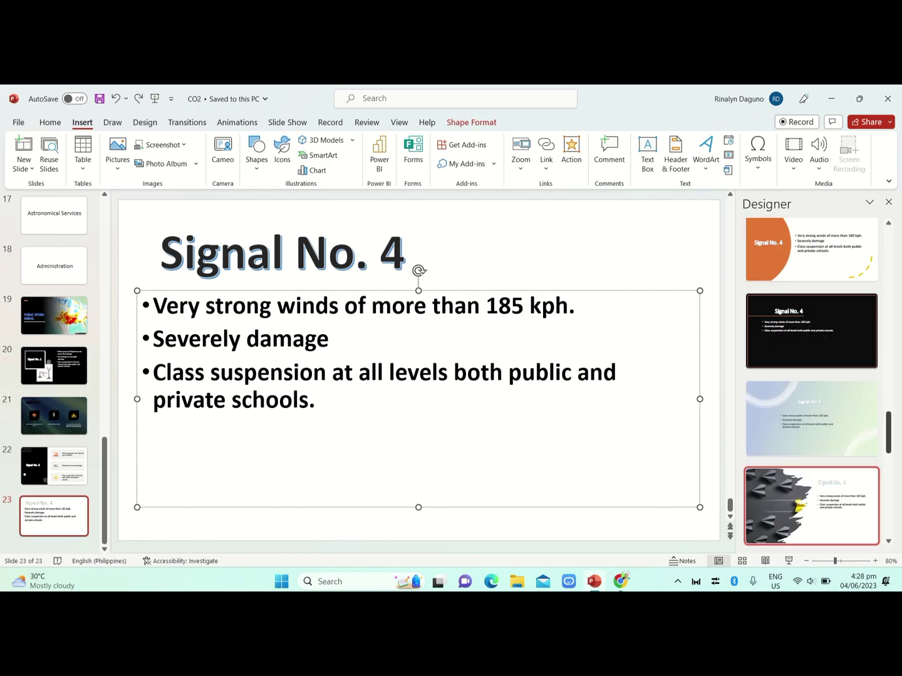
{"action": "left_click_drag", "start_coordinate": [888, 432], "coordinate": [888, 509]}
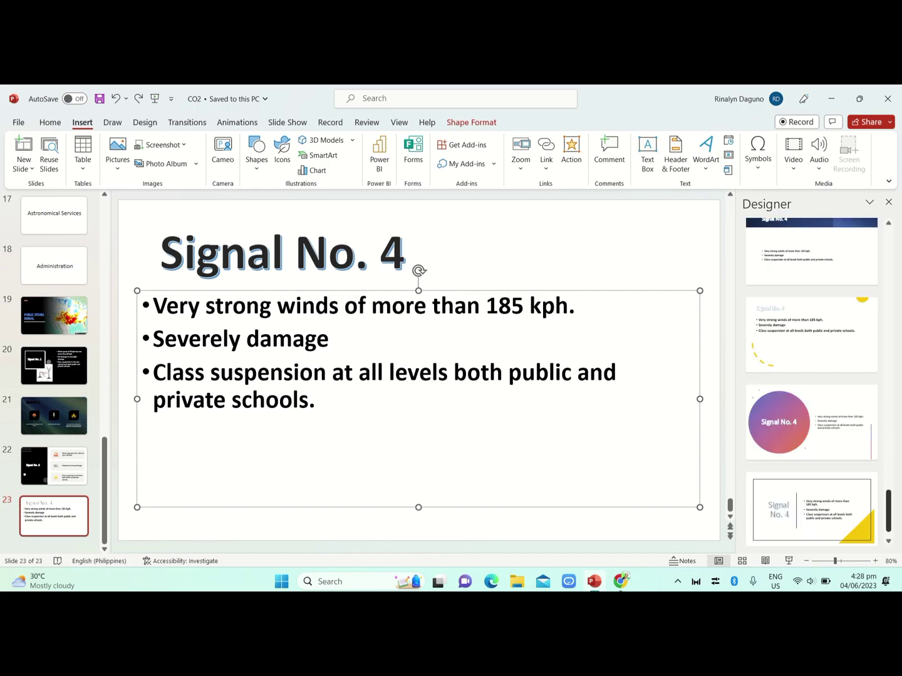
{"action": "scroll", "coordinate": [811, 382], "scroll_direction": "down", "scroll_amount": 1}
{"action": "left_click", "coordinate": [811, 533]}
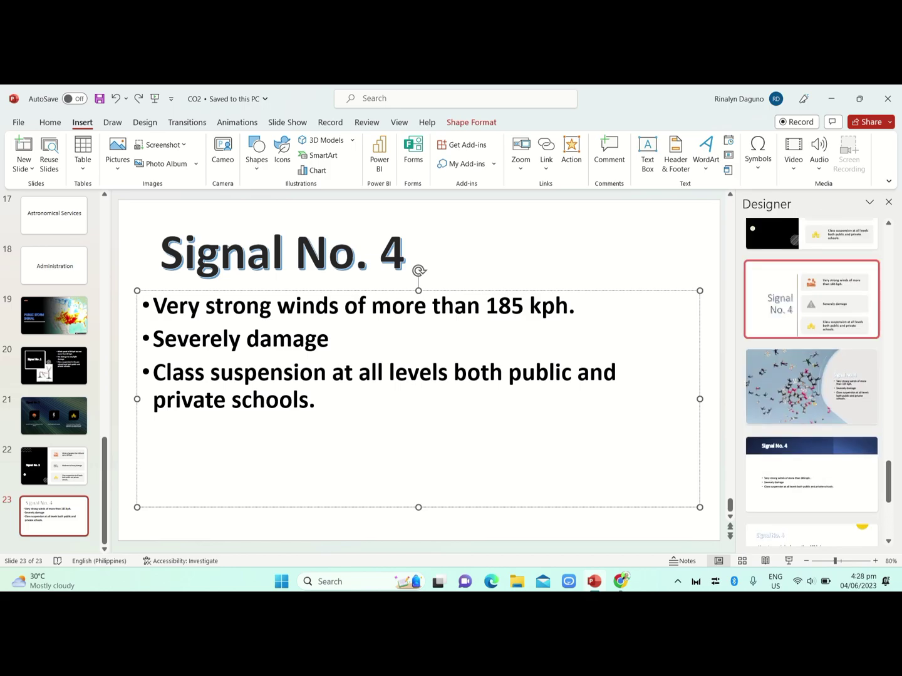
{"action": "scroll", "coordinate": [811, 282], "scroll_direction": "up", "scroll_amount": 1}
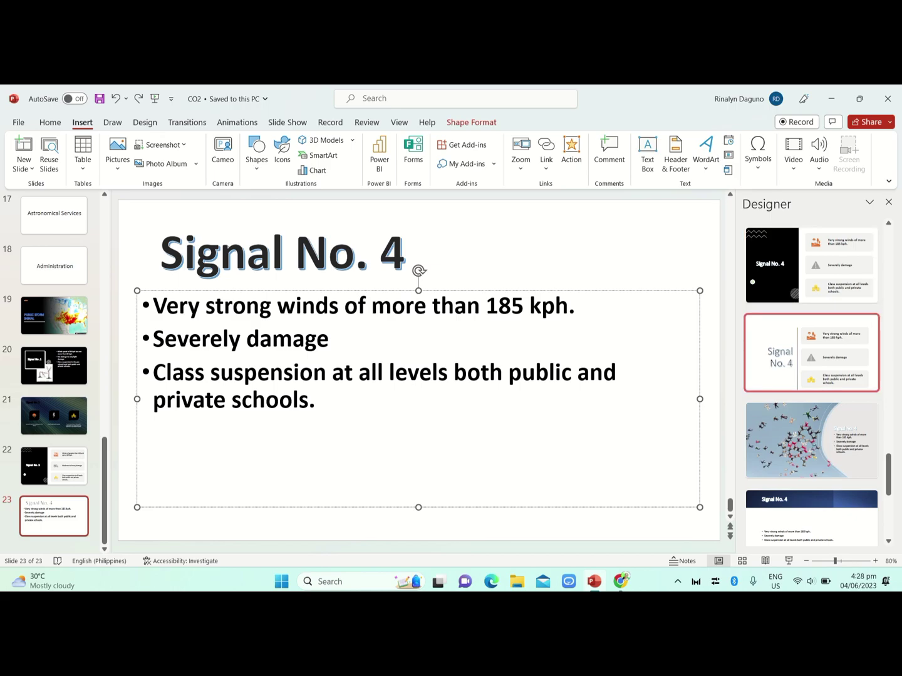
{"action": "left_click", "coordinate": [810, 352]}
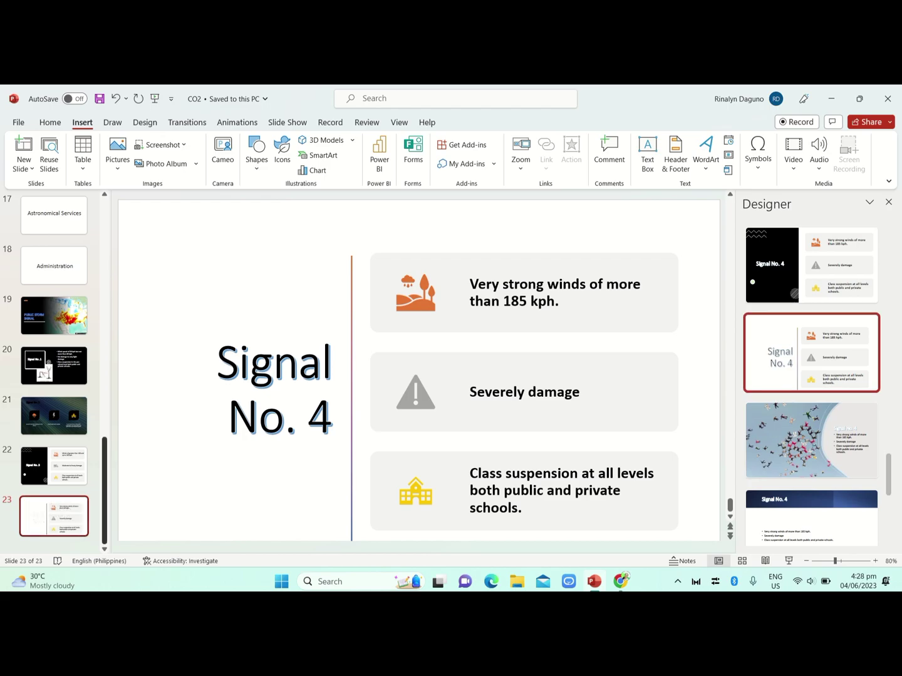
{"action": "scroll", "coordinate": [54, 372], "scroll_direction": "up", "scroll_amount": 3}
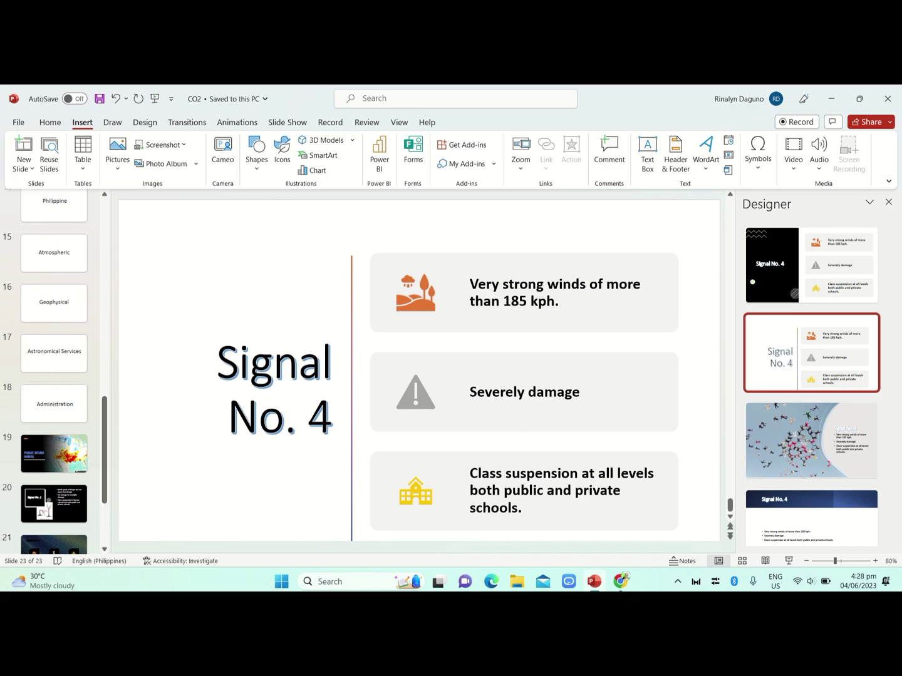
Insert a new slide after Administration and delete its title and content placeholders
{"action": "right_click", "coordinate": [51, 423]}
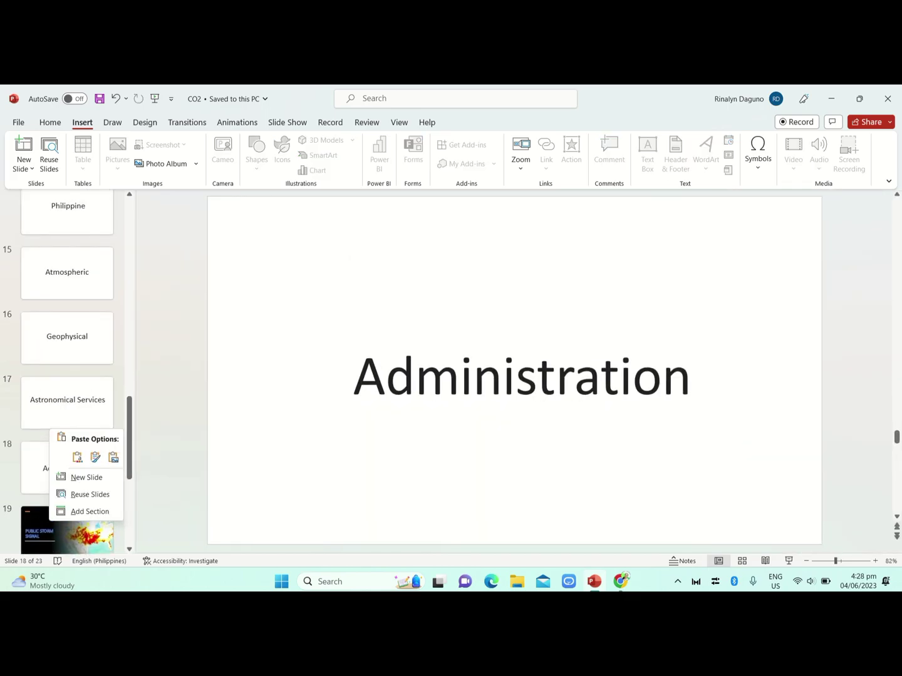
{"action": "key", "text": "Escape"}
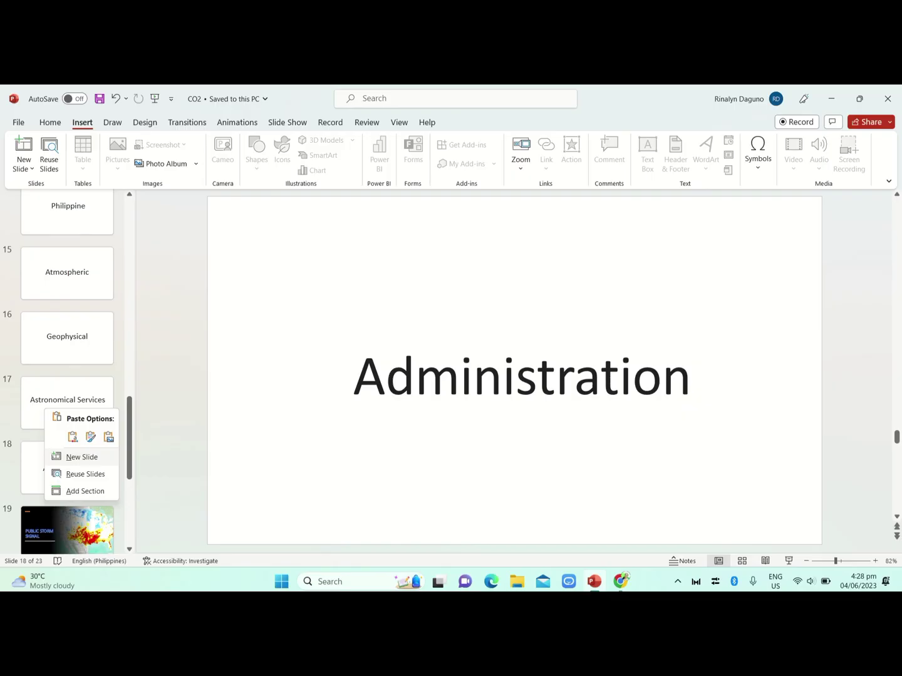
{"action": "left_click", "coordinate": [82, 456]}
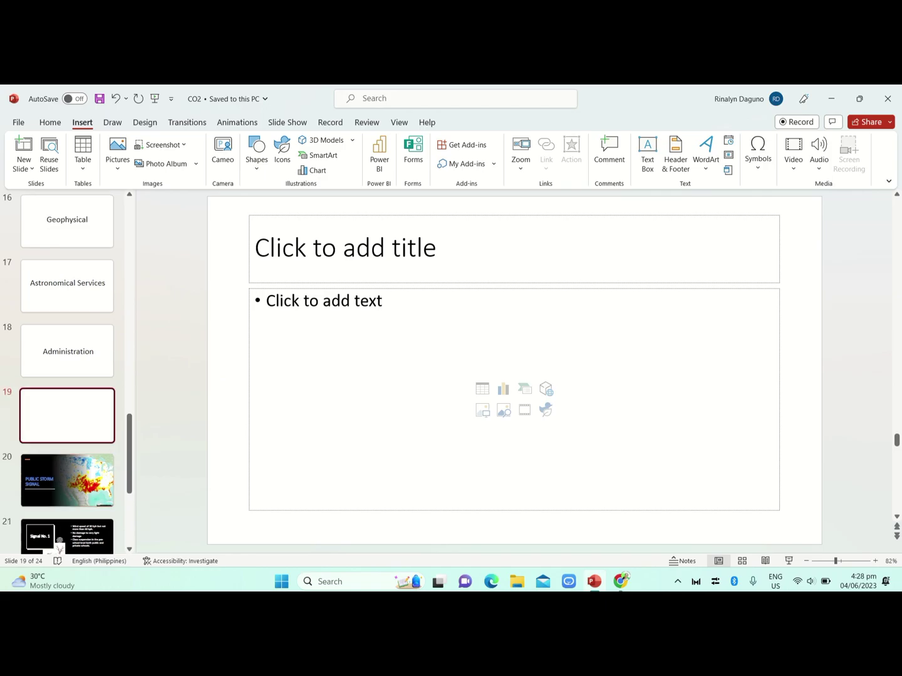
{"action": "left_click", "coordinate": [439, 217]}
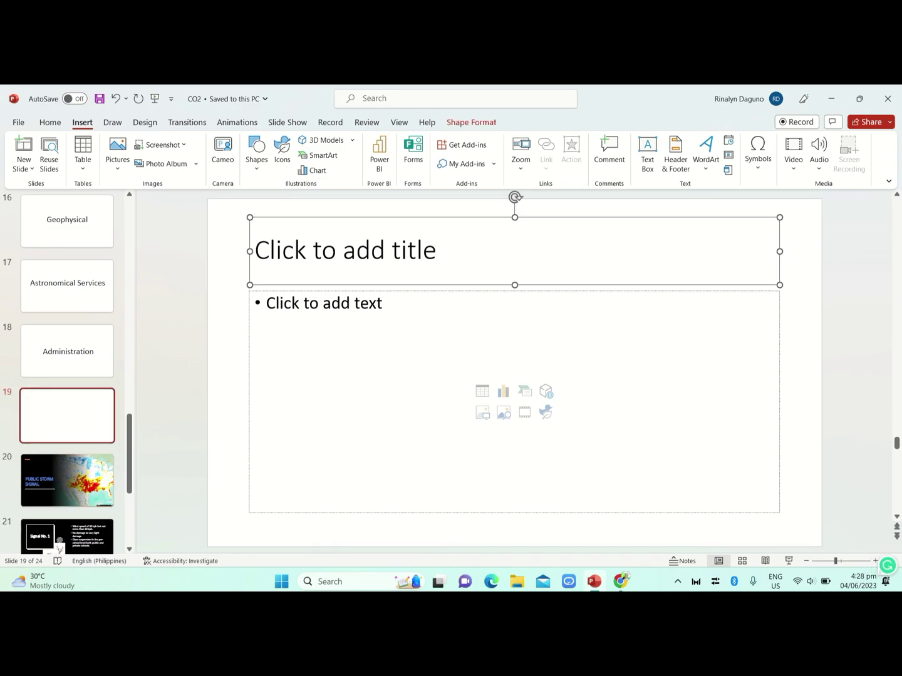
{"action": "key", "text": "Delete"}
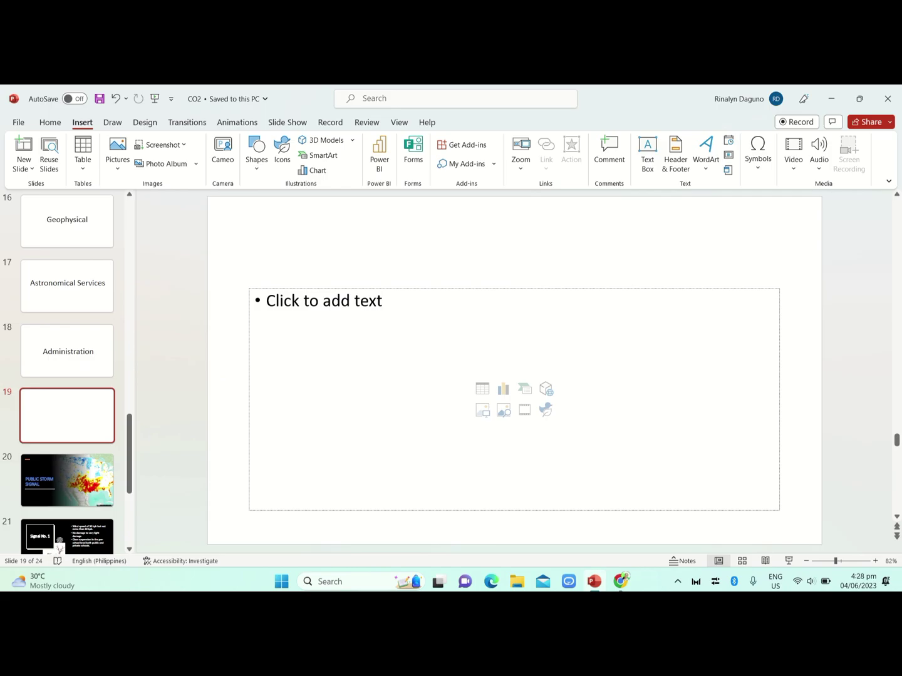
{"action": "key", "text": "Tab"}
{"action": "key", "text": "Delete"}
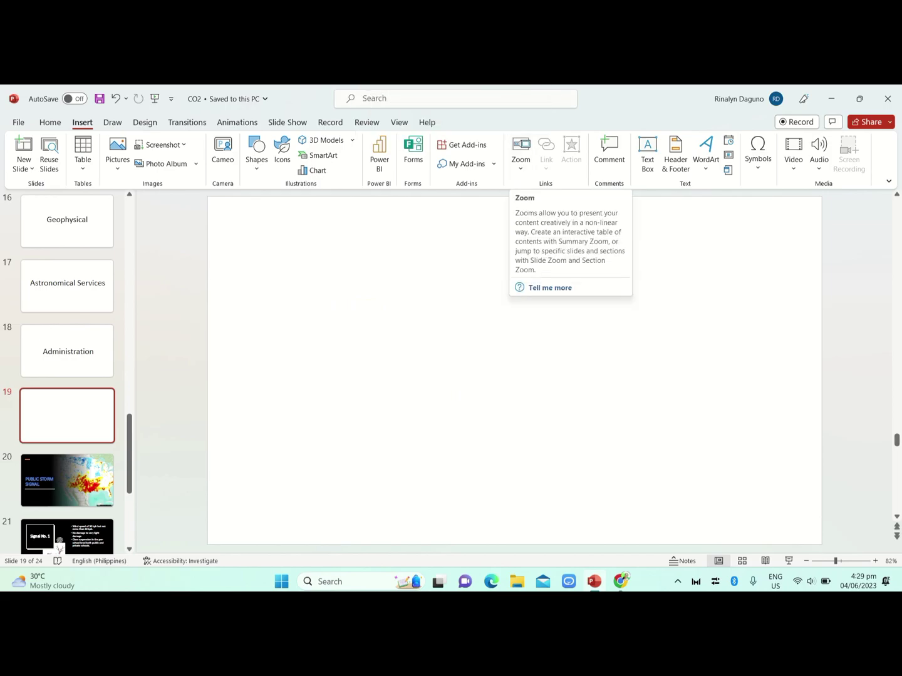
Insert Slide Zooms of slides 20, 21, 22, 23 and 24 onto slide 19
{"action": "left_click", "coordinate": [521, 154]}
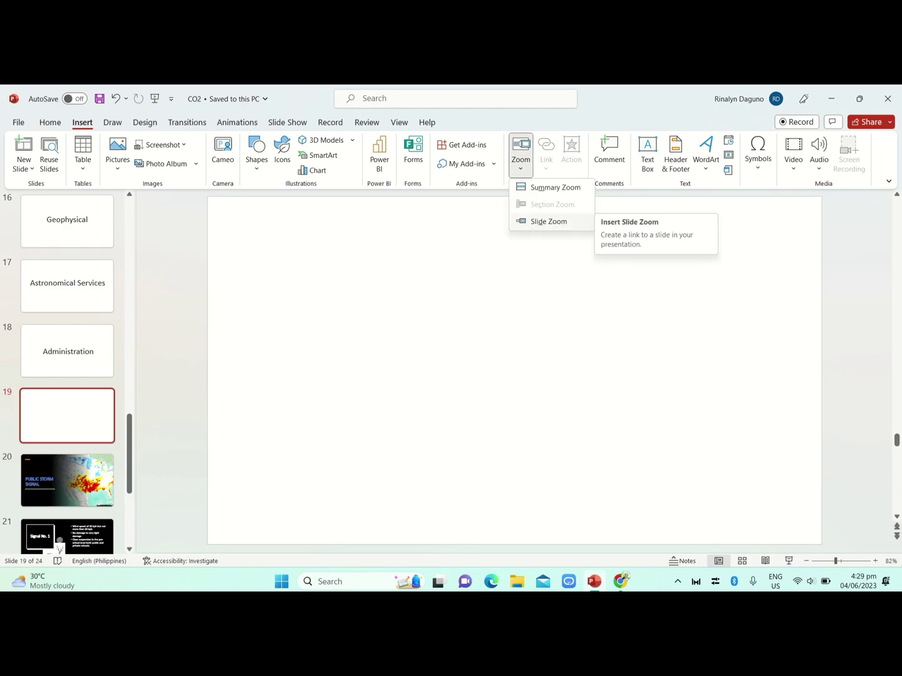
{"action": "left_click", "coordinate": [549, 221]}
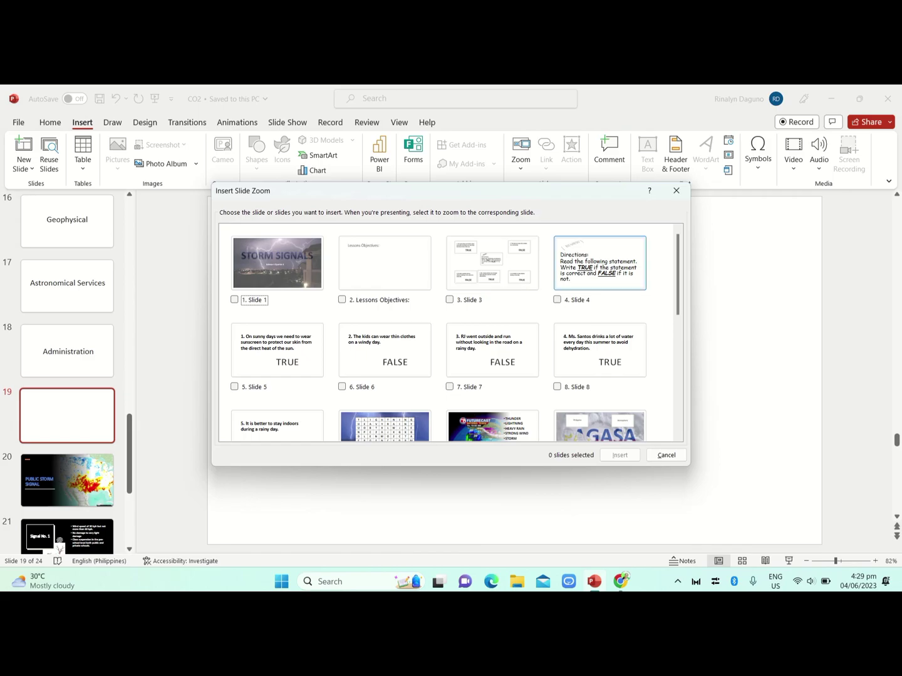
{"action": "scroll", "coordinate": [451, 332], "scroll_direction": "down", "scroll_amount": 1}
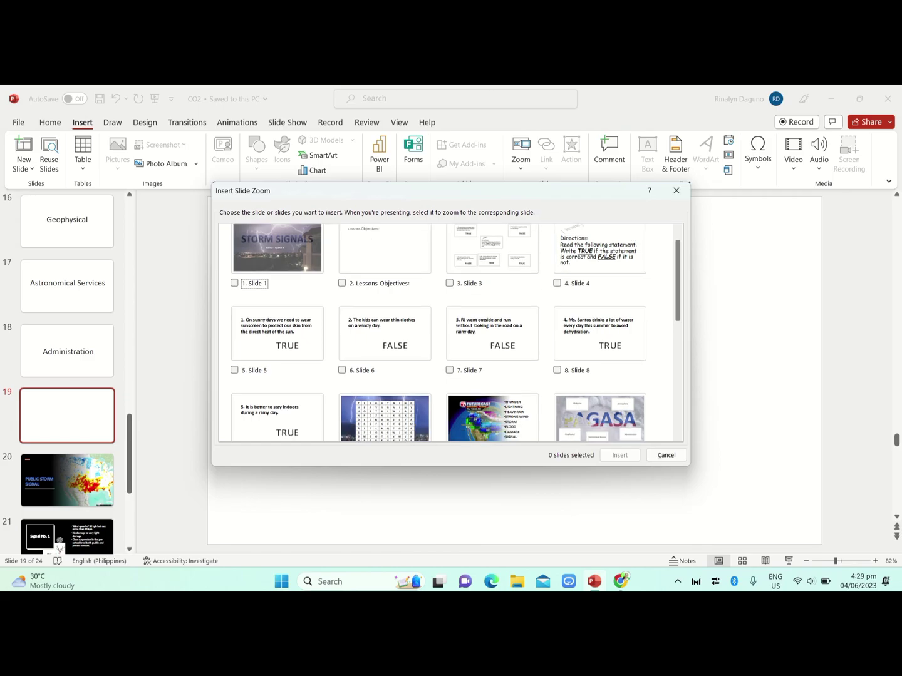
{"action": "scroll", "coordinate": [451, 332], "scroll_direction": "down", "scroll_amount": 2}
{"action": "scroll", "coordinate": [451, 332], "scroll_direction": "down", "scroll_amount": 2}
{"action": "scroll", "coordinate": [451, 331], "scroll_direction": "down", "scroll_amount": 2}
{"action": "scroll", "coordinate": [456, 332], "scroll_direction": "down", "scroll_amount": 1}
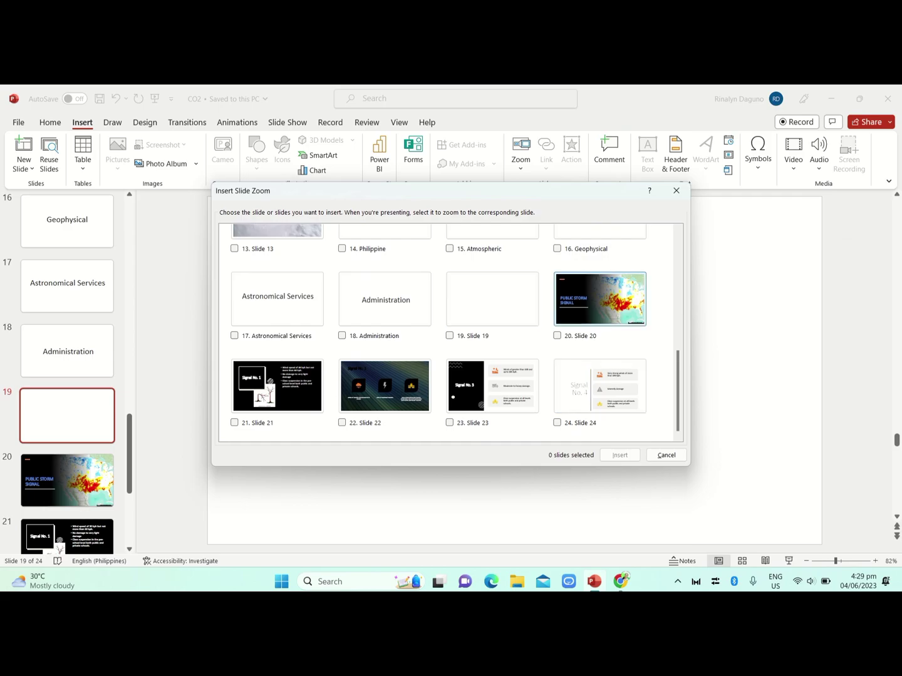
{"action": "left_click", "coordinate": [600, 298]}
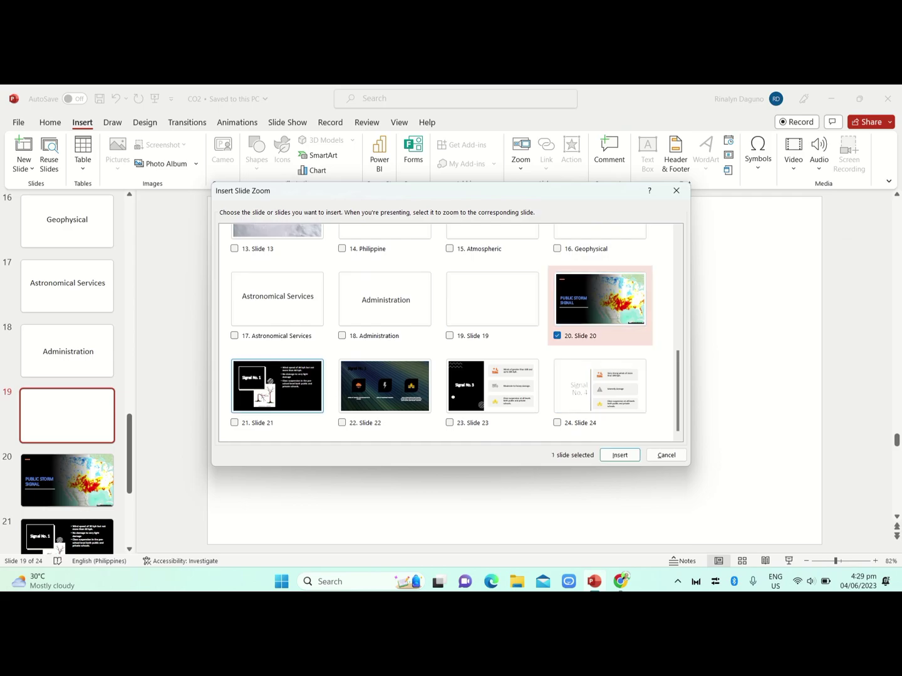
{"action": "left_click", "coordinate": [277, 386]}
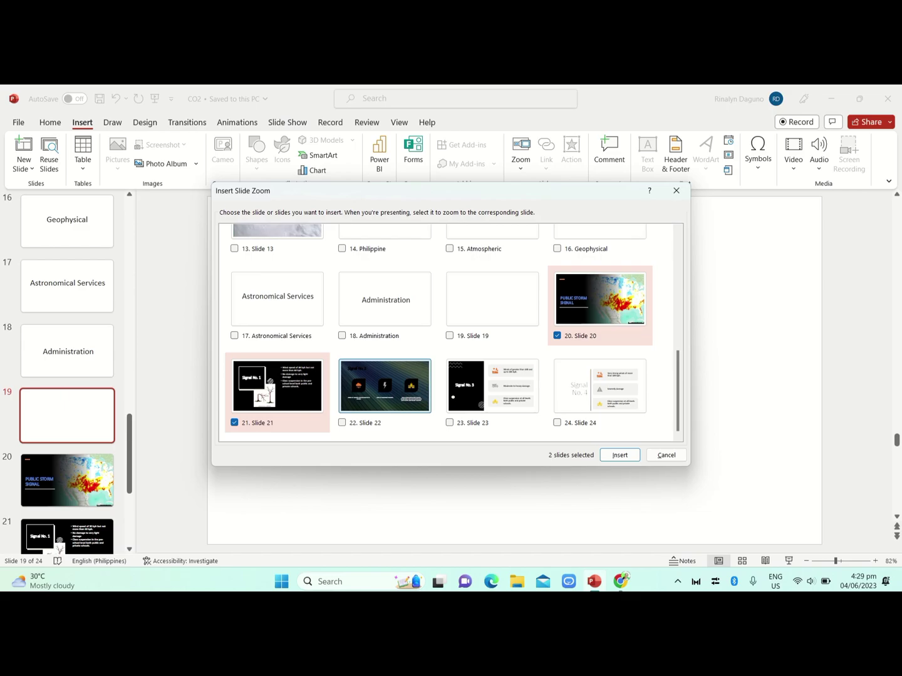
{"action": "left_click", "coordinate": [384, 386]}
{"action": "left_click", "coordinate": [492, 386]}
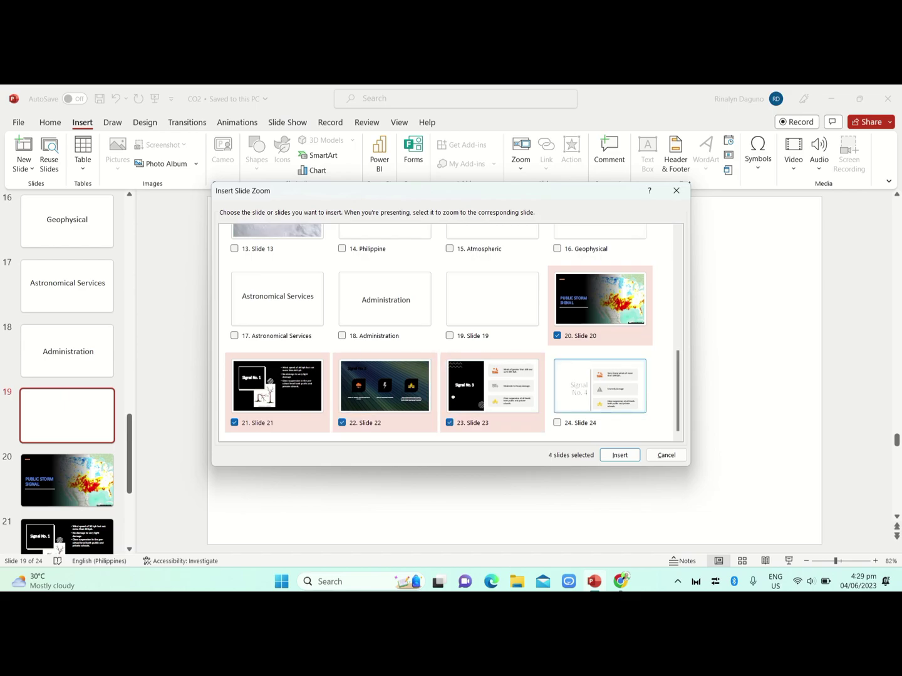
{"action": "left_click", "coordinate": [600, 385]}
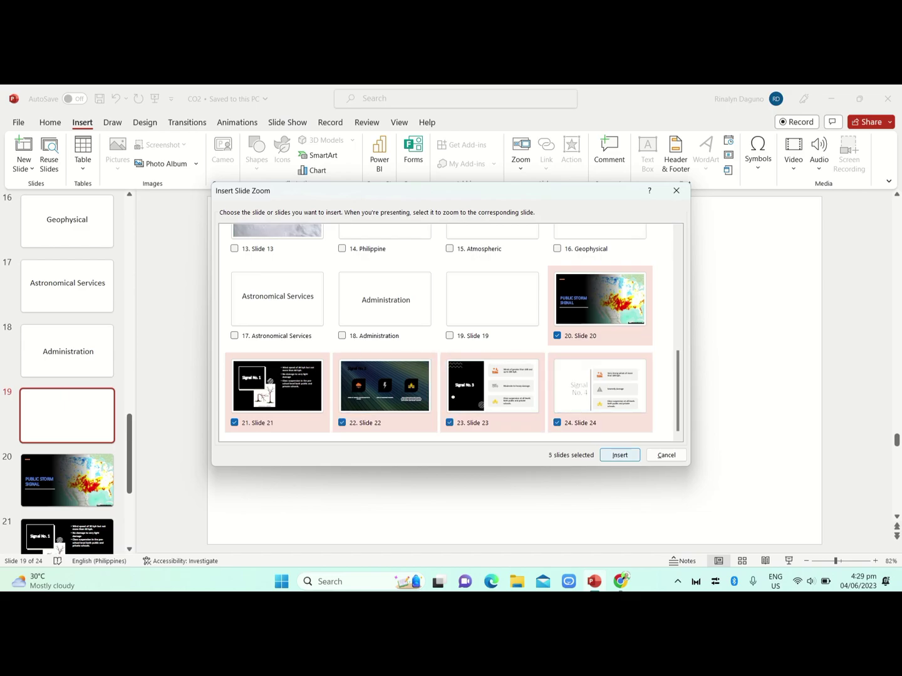
{"action": "left_click", "coordinate": [619, 455]}
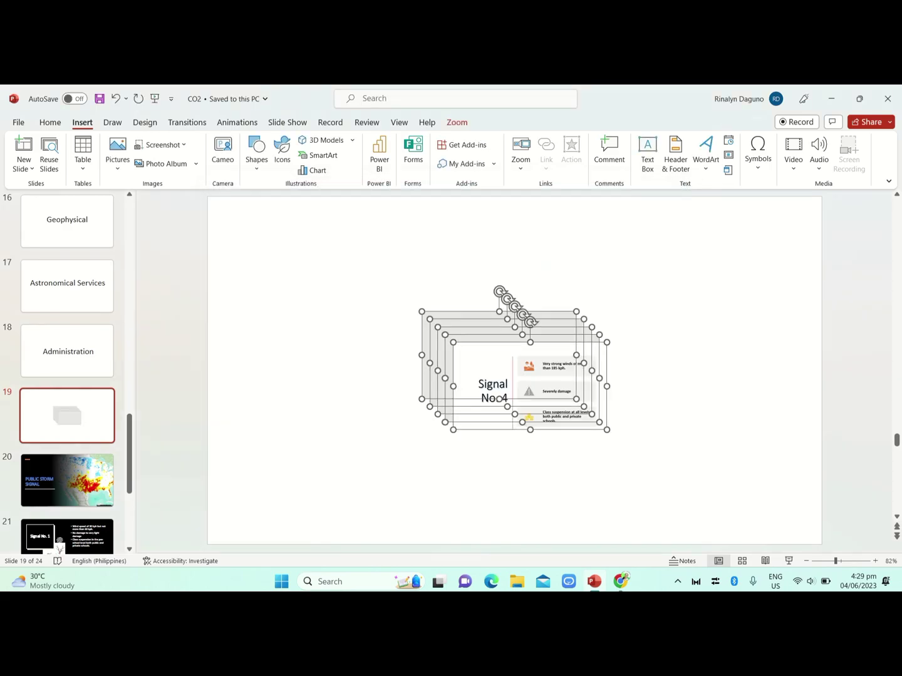
Move Signal No. 4, 3, 2 and 1 zooms to the lower-right, lower-left, top-right and top-left corners
{"action": "key", "text": "Escape"}
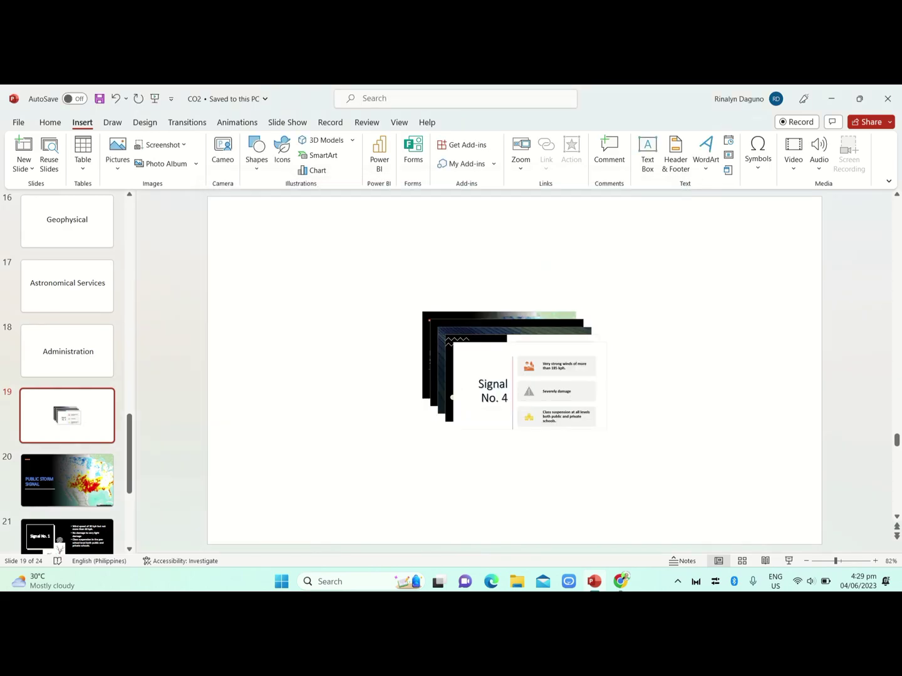
{"action": "left_click_drag", "start_coordinate": [453, 397], "coordinate": [655, 497]}
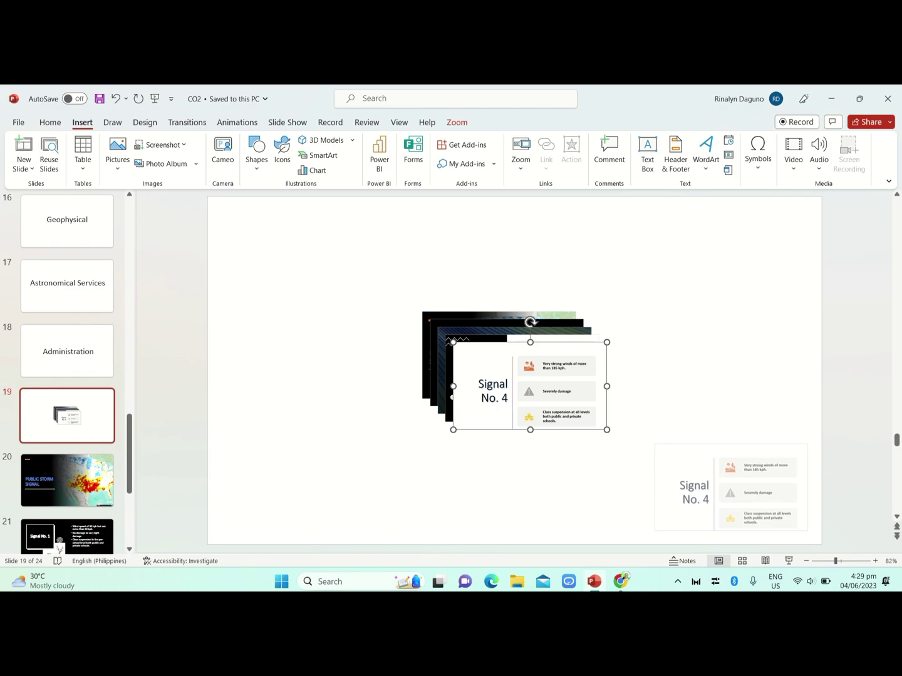
{"action": "left_click_drag", "start_coordinate": [655, 498], "coordinate": [655, 497]}
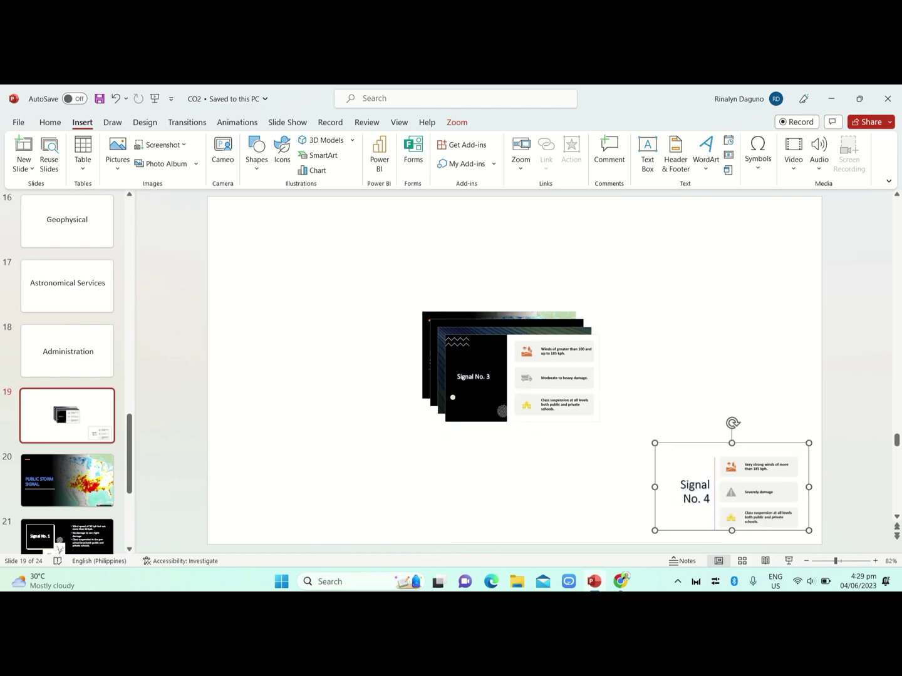
{"action": "left_click_drag", "start_coordinate": [475, 389], "coordinate": [250, 496]}
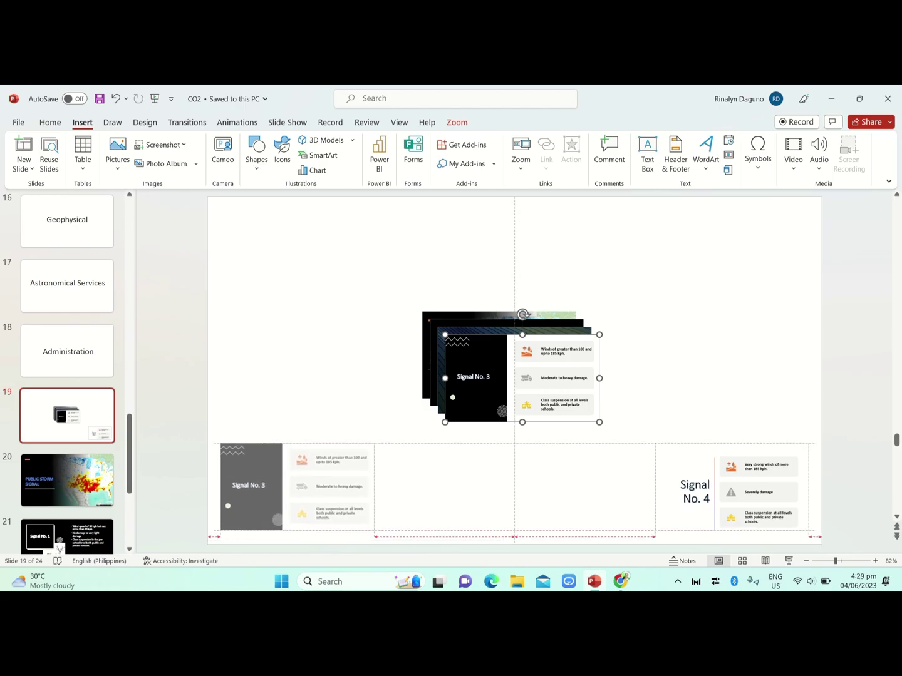
{"action": "left_click_drag", "start_coordinate": [251, 497], "coordinate": [252, 497]}
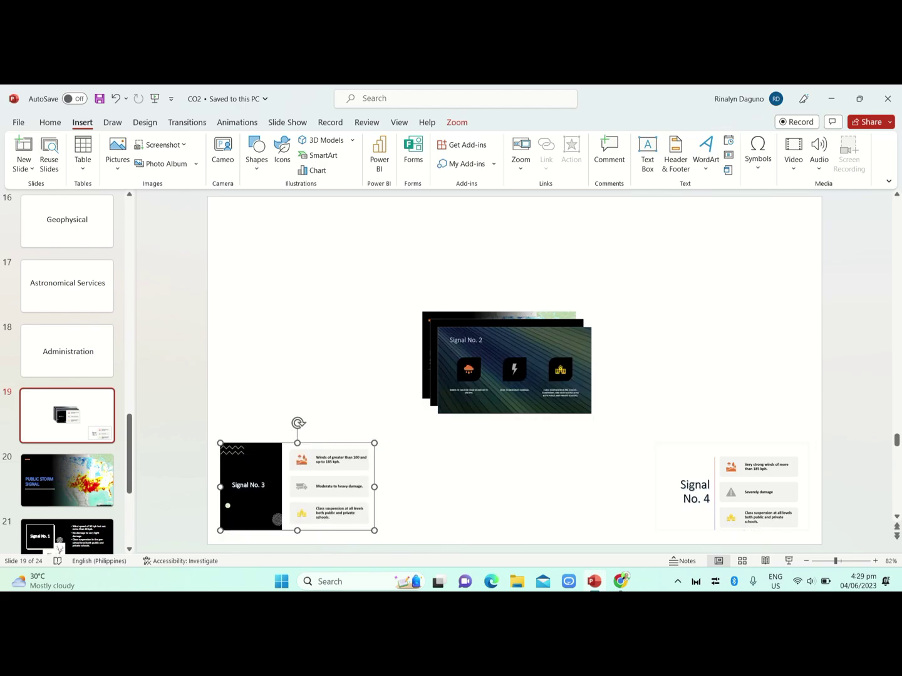
{"action": "left_click_drag", "start_coordinate": [514, 370], "coordinate": [731, 256]}
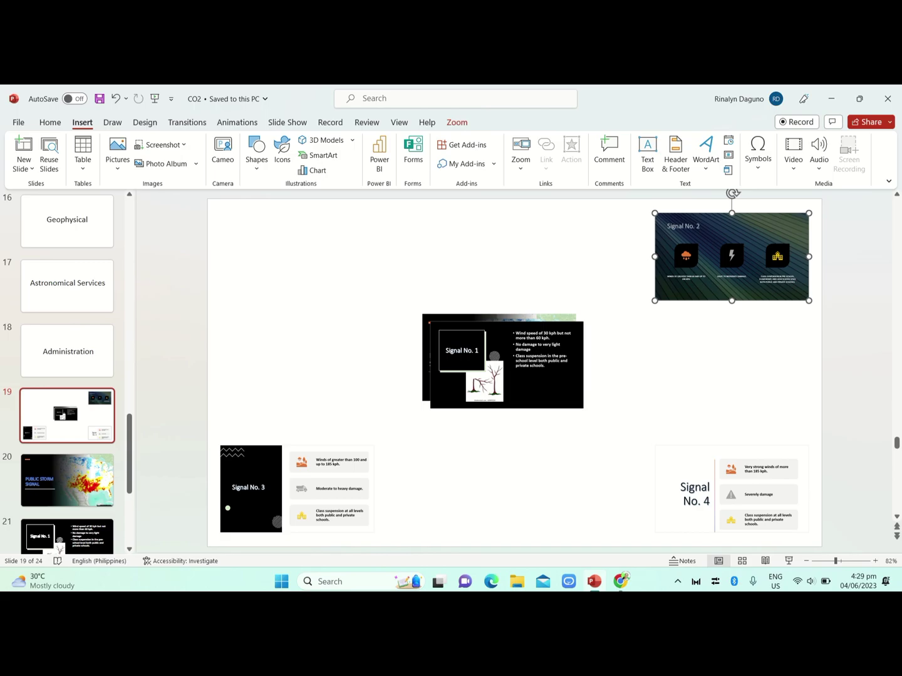
{"action": "left_click_drag", "start_coordinate": [538, 382], "coordinate": [329, 271]}
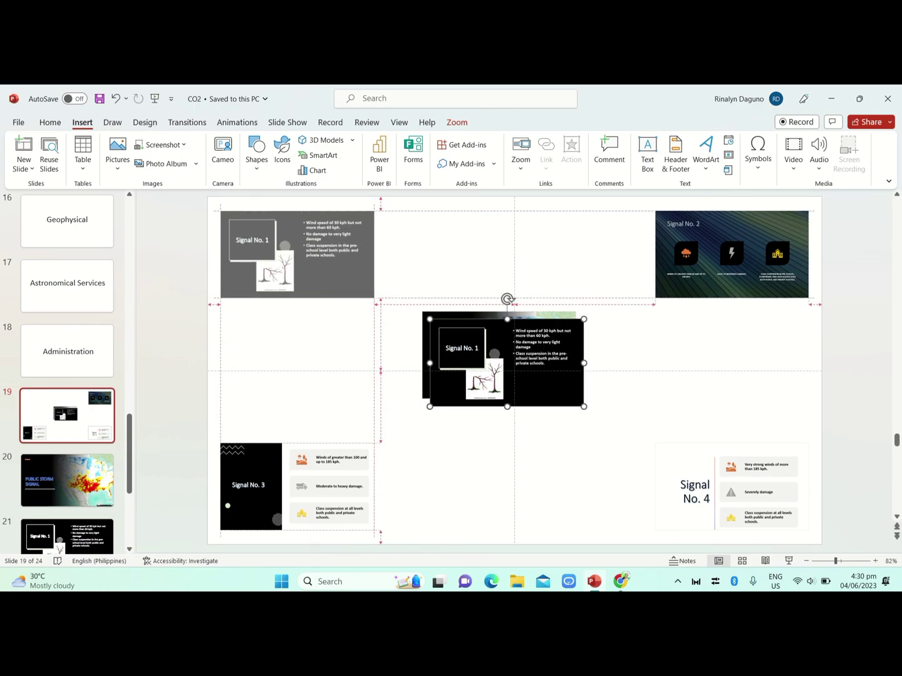
{"action": "left_click_drag", "start_coordinate": [330, 271], "coordinate": [329, 274]}
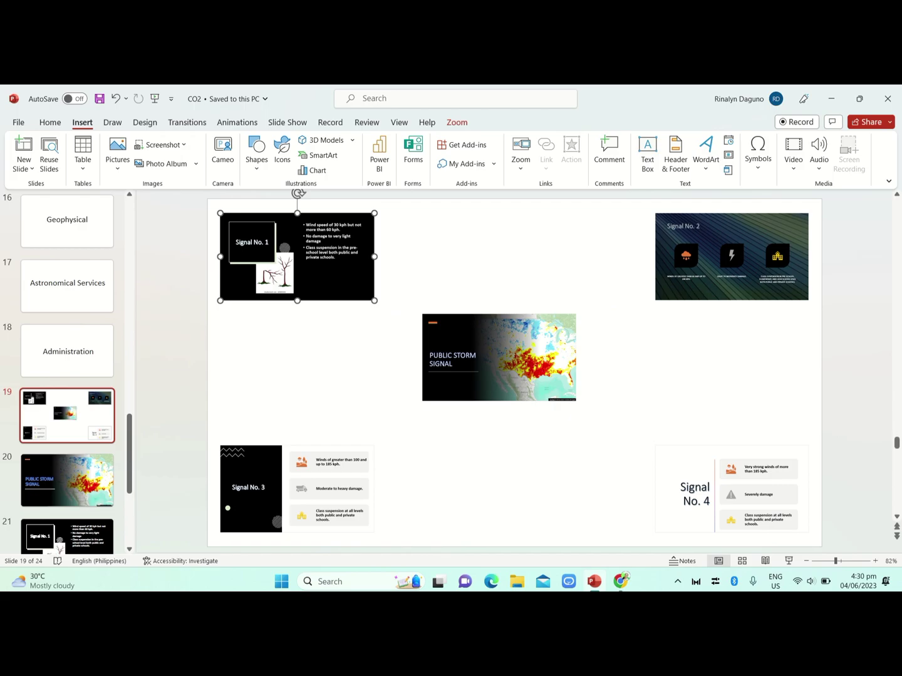
Enlarge the central Public Storm Signal zoom up and to the left
{"action": "left_click", "coordinate": [499, 357]}
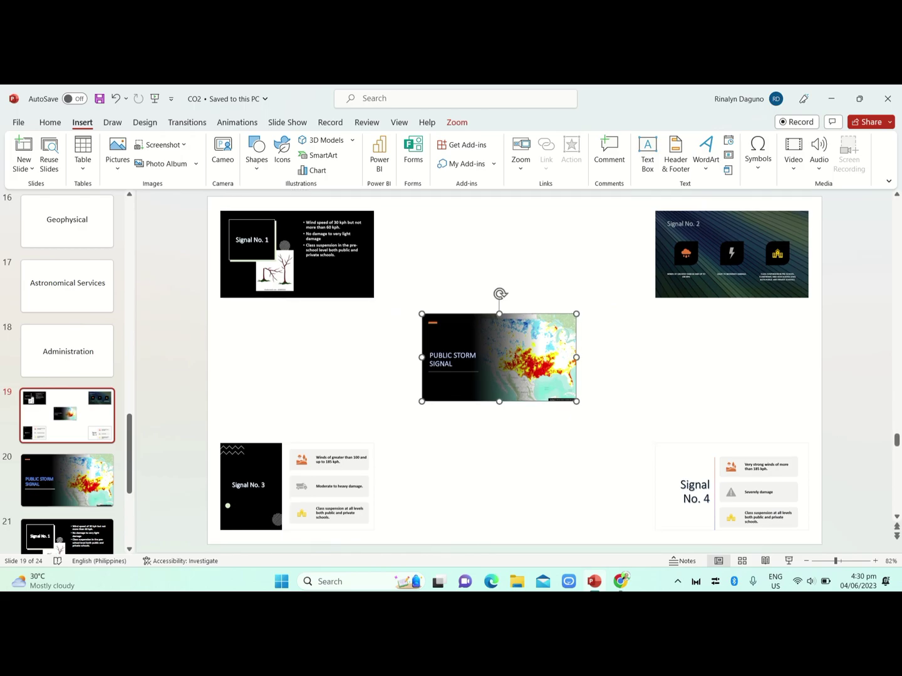
{"action": "left_click_drag", "start_coordinate": [422, 314], "coordinate": [234, 208]}
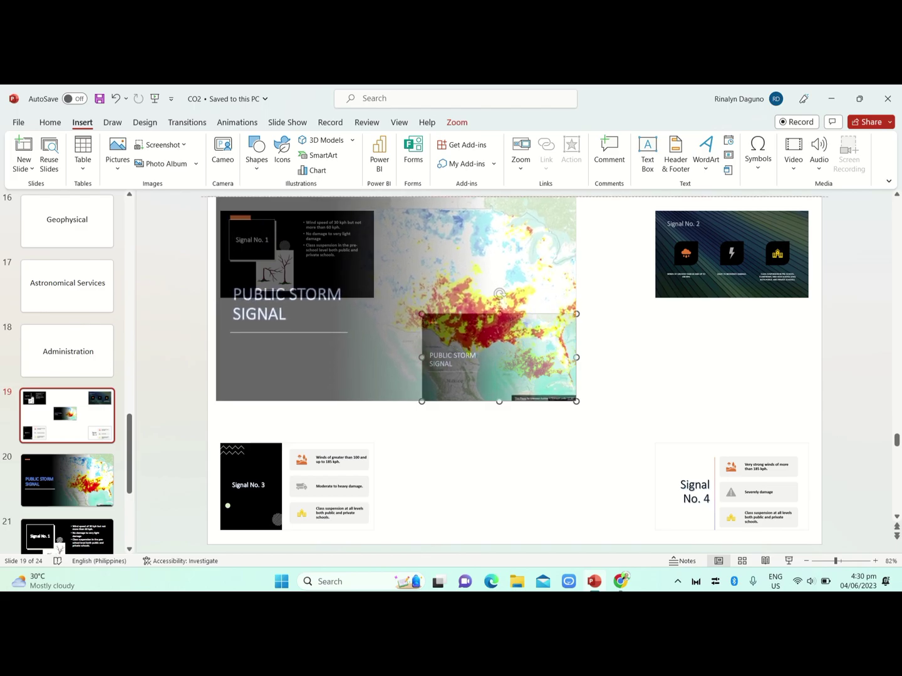
{"action": "left_click_drag", "start_coordinate": [233, 207], "coordinate": [216, 199]}
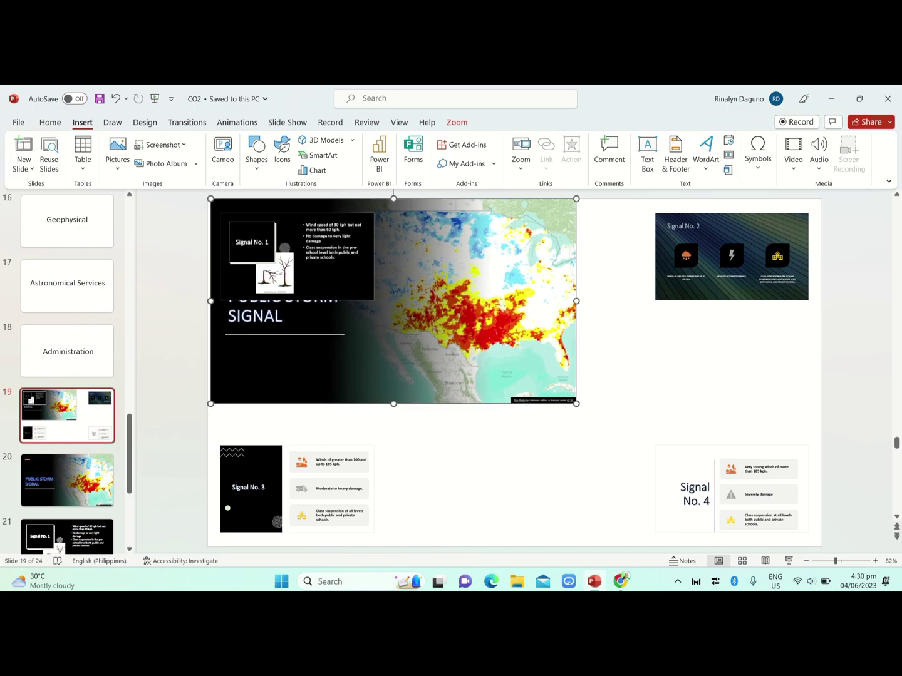
Stretch the Public Storm Signal zoom to the slide's right, bottom and left edges
{"action": "key", "text": "Escape"}
{"action": "left_click", "coordinate": [578, 300]}
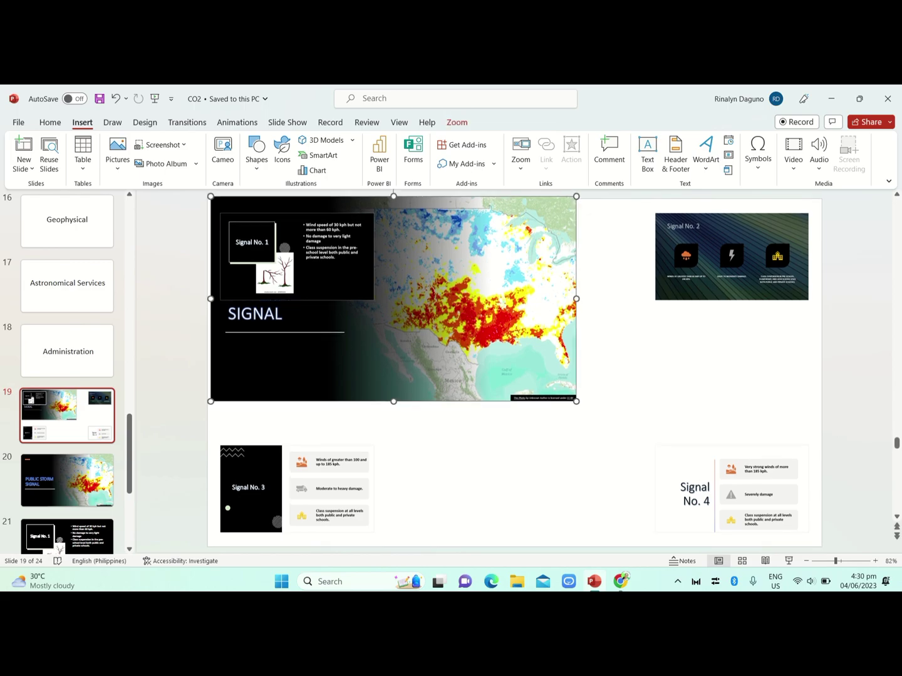
{"action": "left_click_drag", "start_coordinate": [577, 300], "coordinate": [821, 300]}
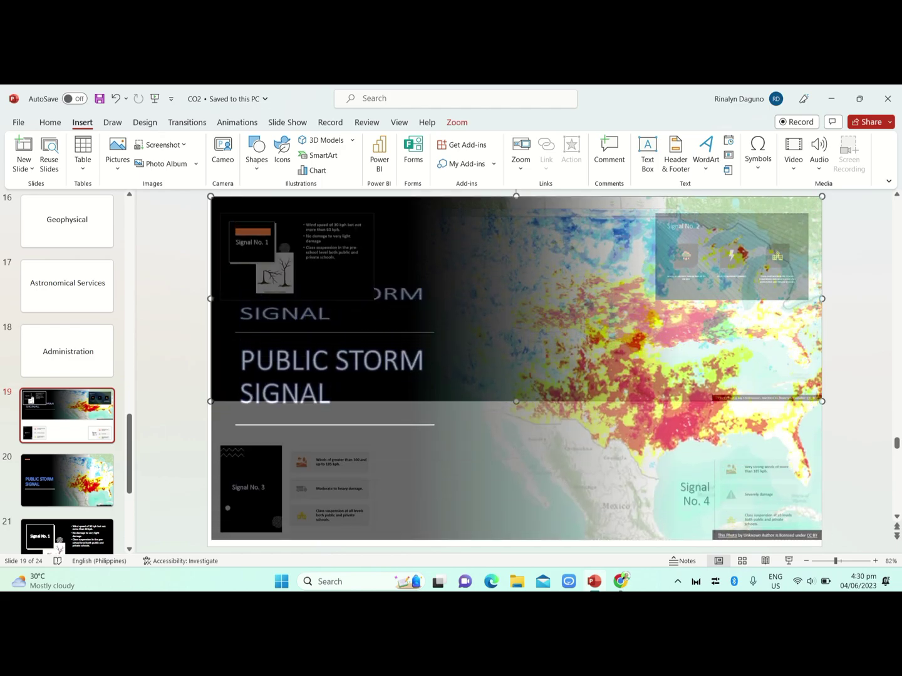
{"action": "left_click_drag", "start_coordinate": [516, 540], "coordinate": [516, 547]}
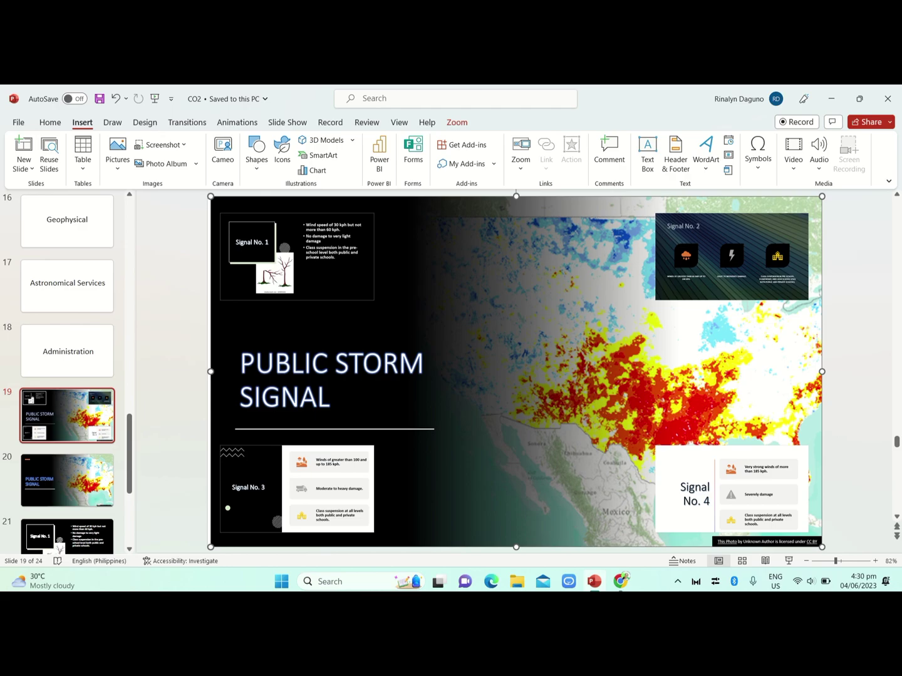
{"action": "left_click_drag", "start_coordinate": [211, 371], "coordinate": [207, 371]}
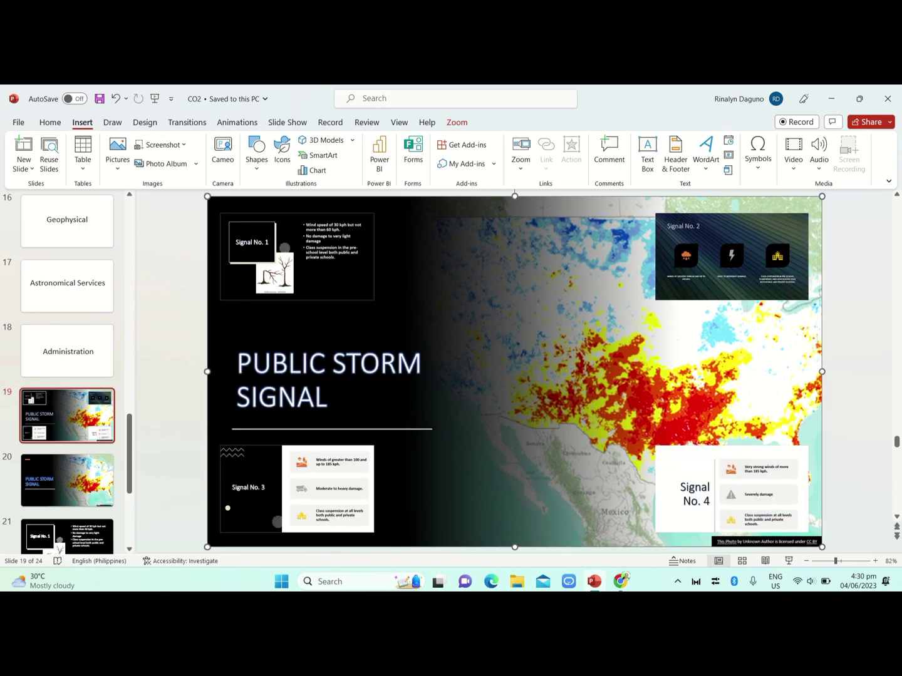
{"action": "key", "text": "Escape"}
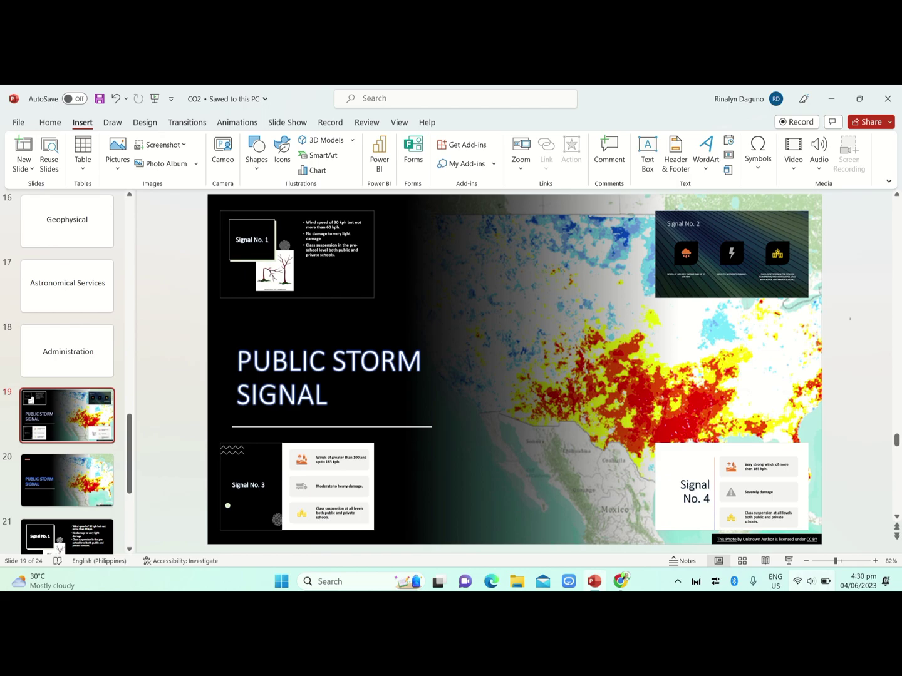
Run the show from slide 19 with Shift+F5, zooming through Signal No. 1 to No. 4 to the end
{"action": "key", "text": "shift+F5"}
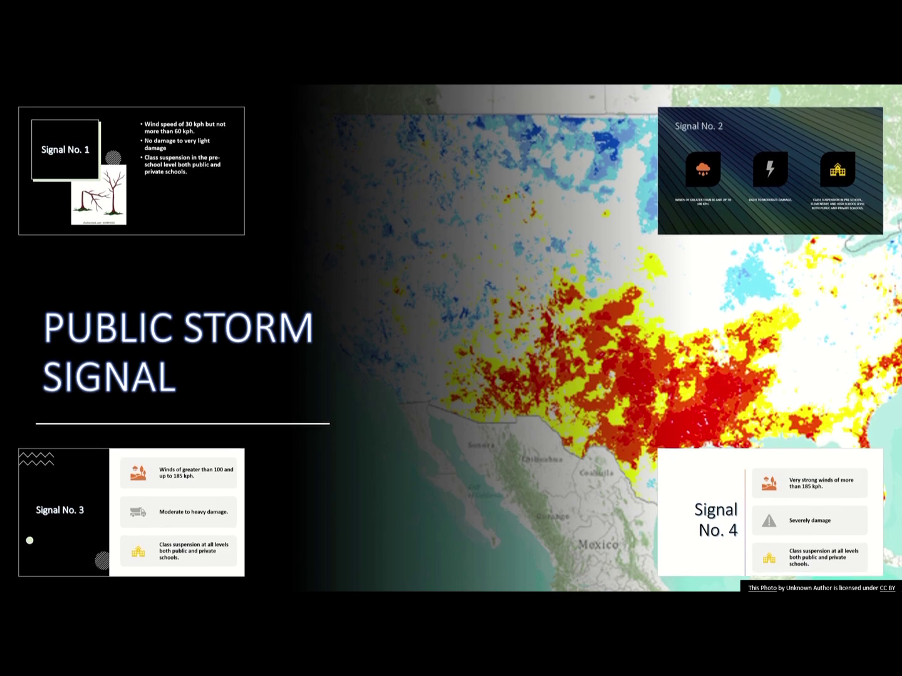
{"action": "key", "text": "Right"}
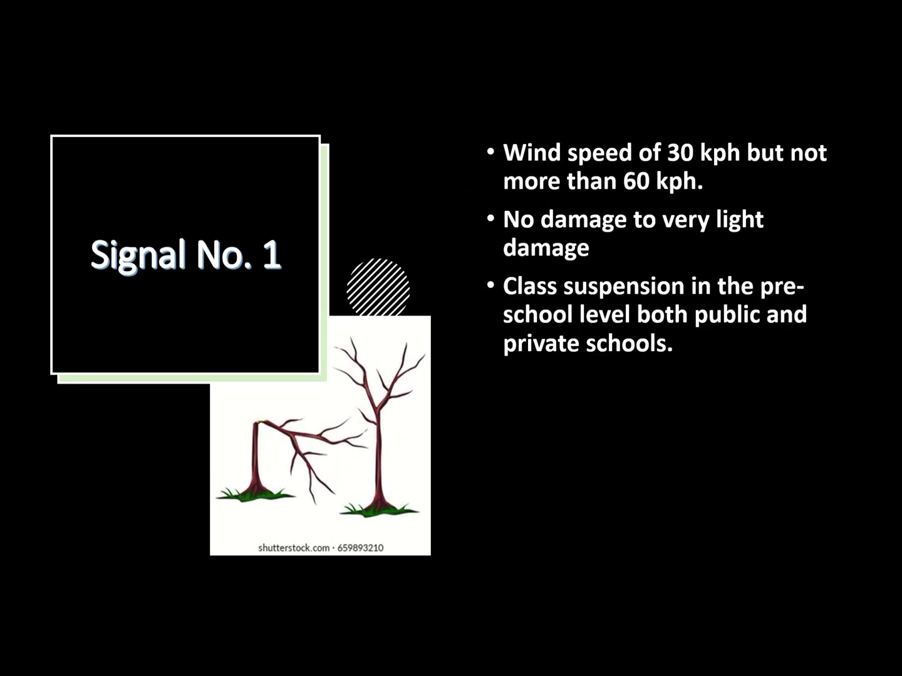
{"action": "key", "text": "Right"}
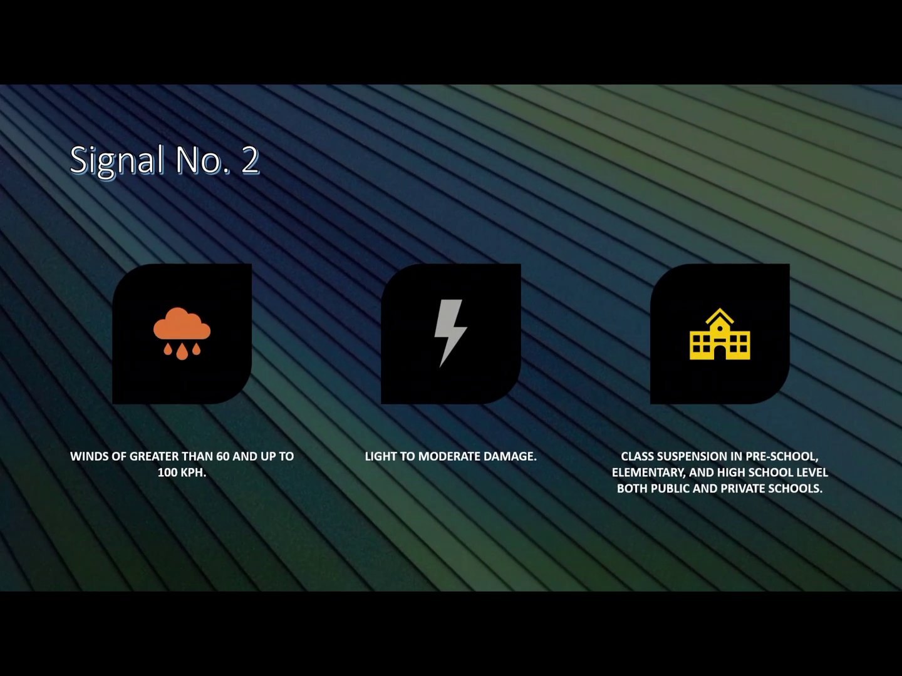
{"action": "key", "text": "Right"}
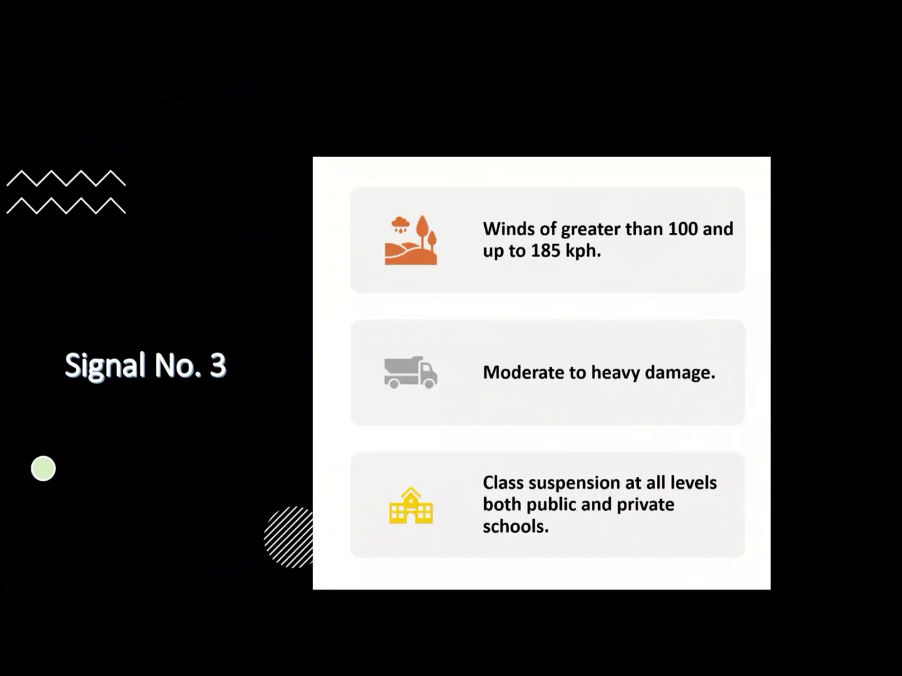
{"action": "key", "text": "Right"}
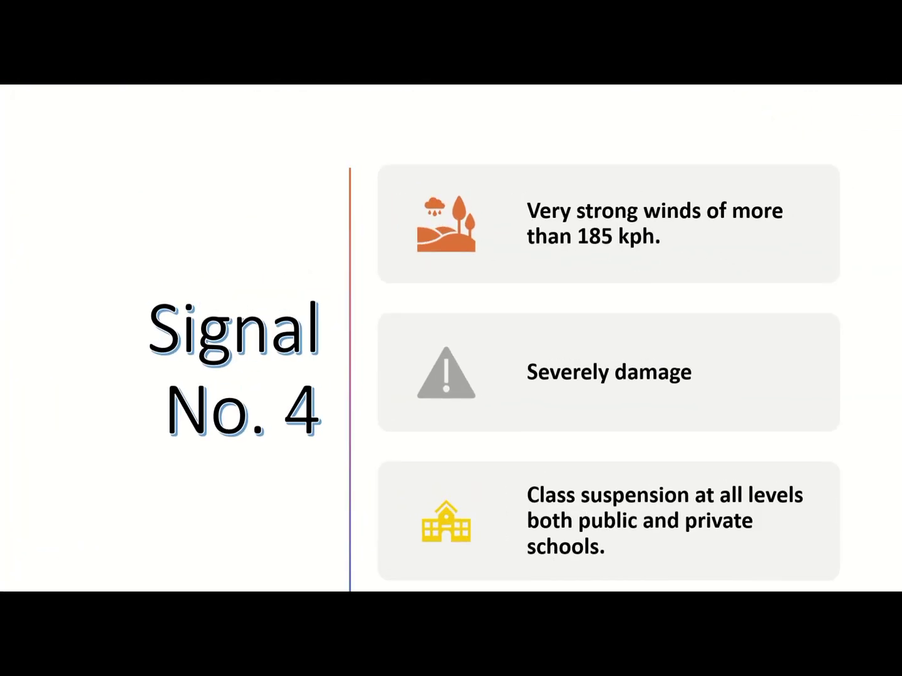
{"action": "key", "text": "Right"}
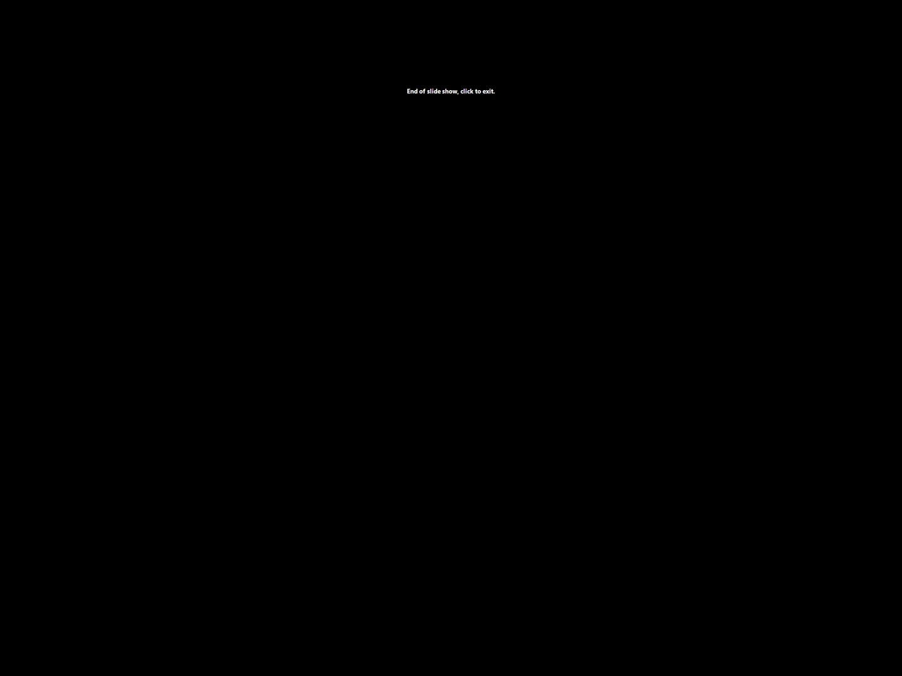
Exit the show, select slide 19 and replay its zooms through Signal No. 1 and No. 2
{"action": "key", "text": "Right"}
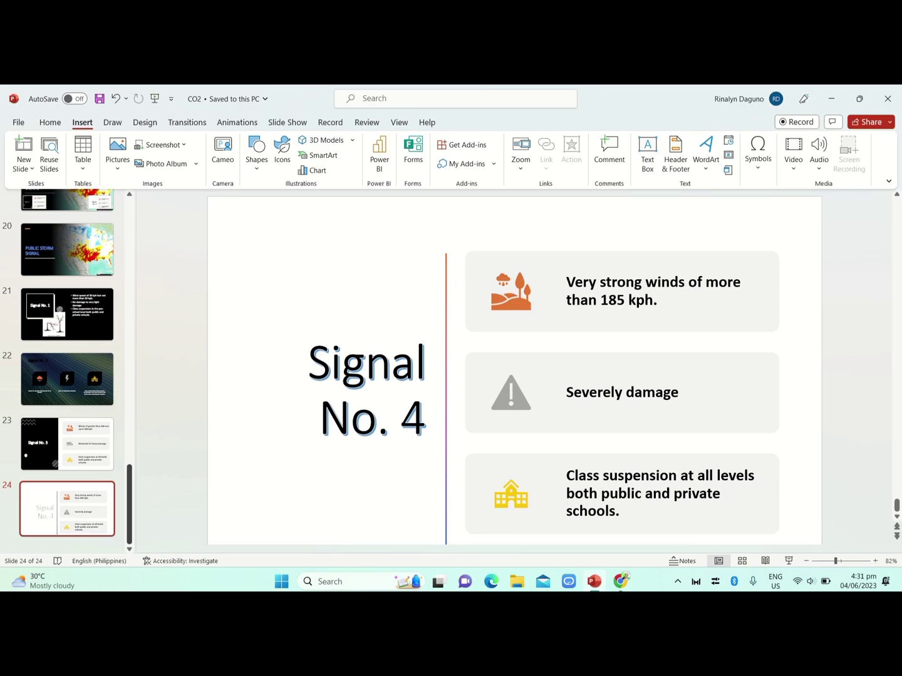
{"action": "scroll", "coordinate": [67, 369], "scroll_direction": "up", "scroll_amount": 5}
{"action": "scroll", "coordinate": [67, 376], "scroll_direction": "down", "scroll_amount": 1}
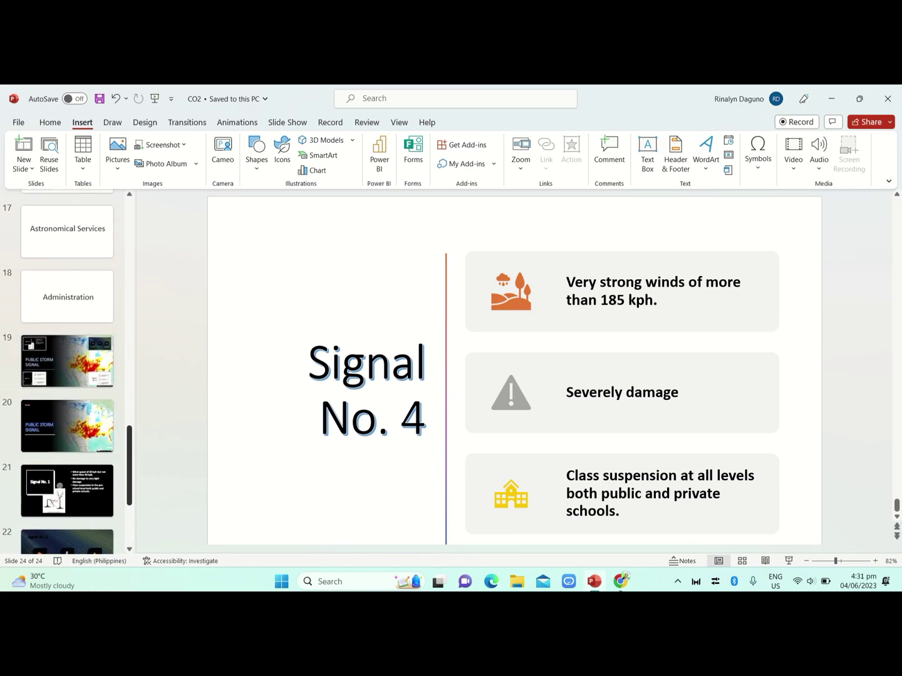
{"action": "left_click", "coordinate": [66, 361]}
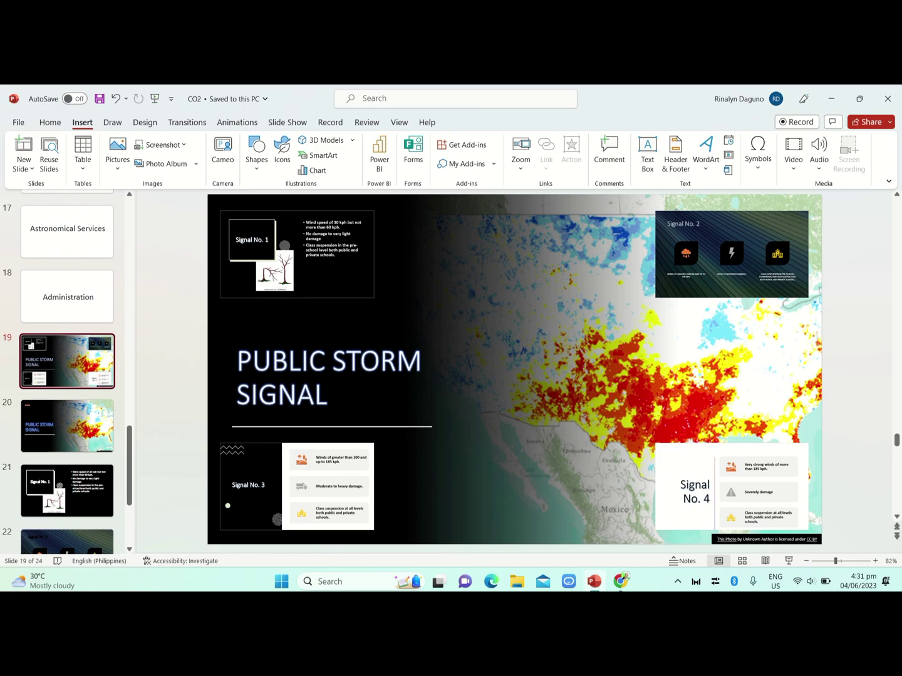
{"action": "left_click", "coordinate": [789, 561]}
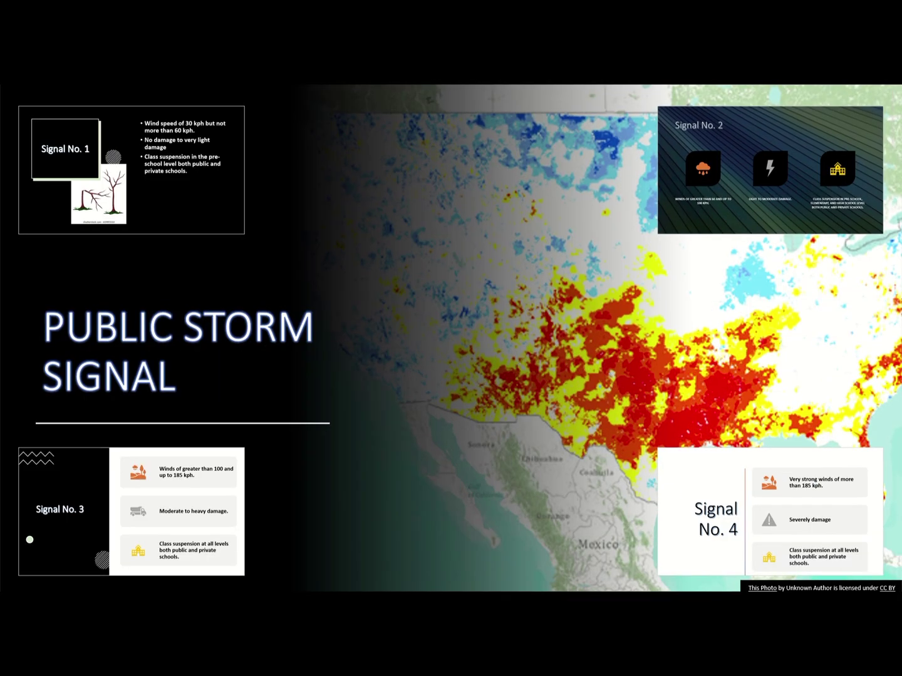
{"action": "key", "text": "Right"}
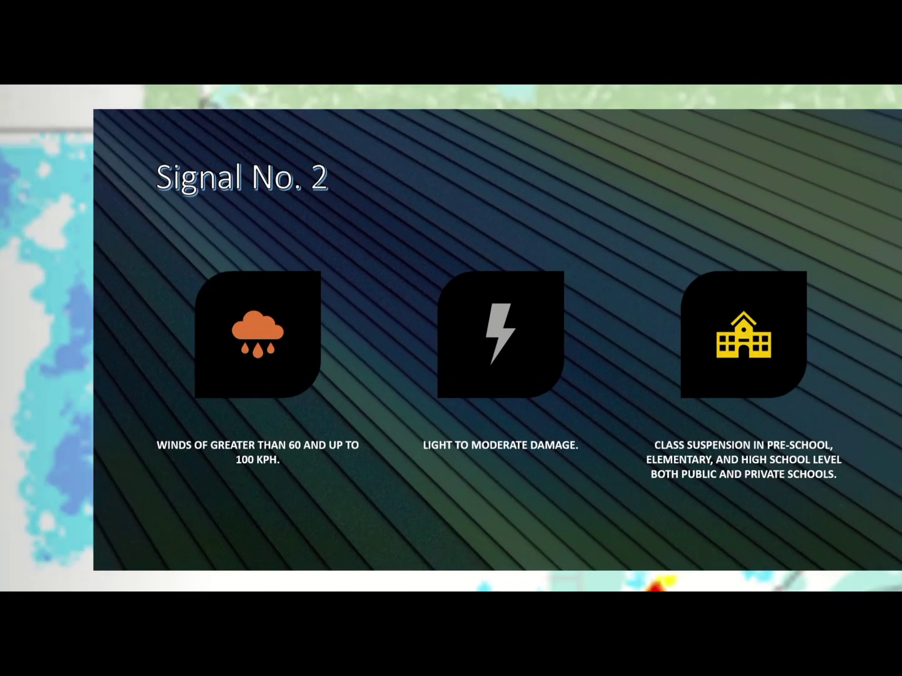
{"action": "key", "text": "Right"}
{"action": "key", "text": "Right"}
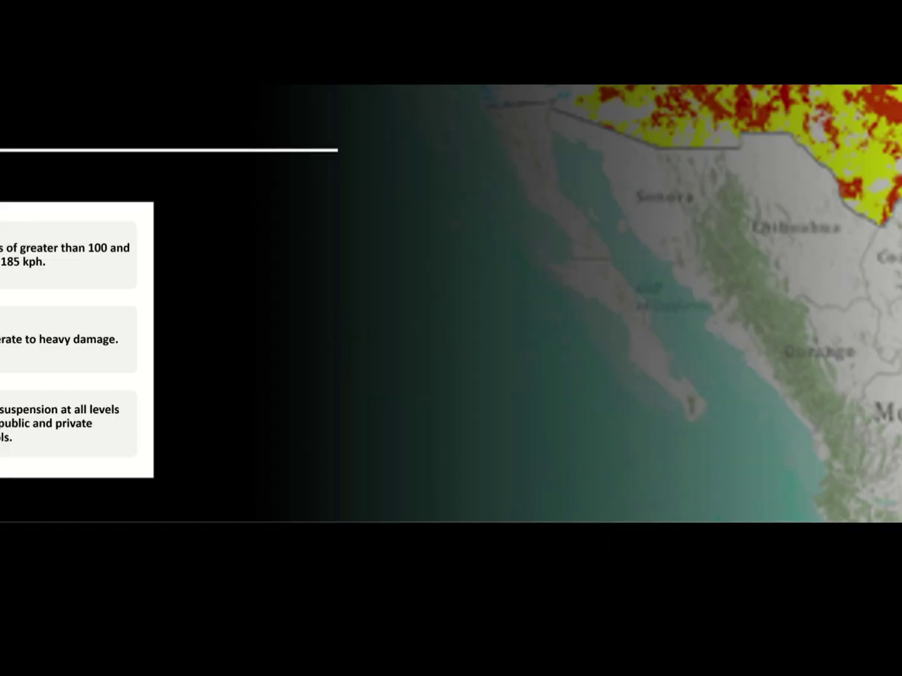
{"action": "key", "text": "Escape"}
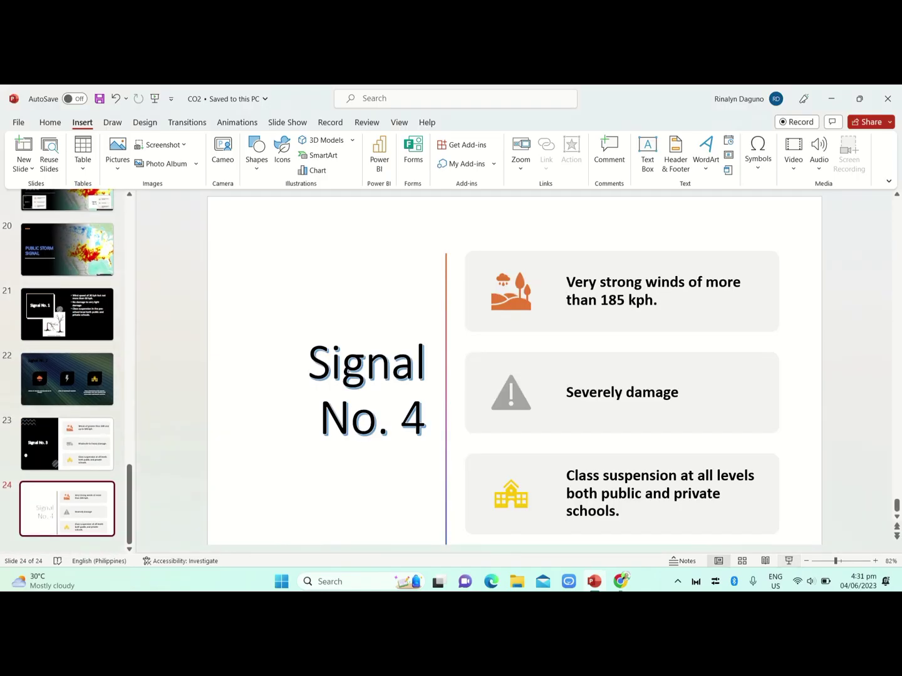